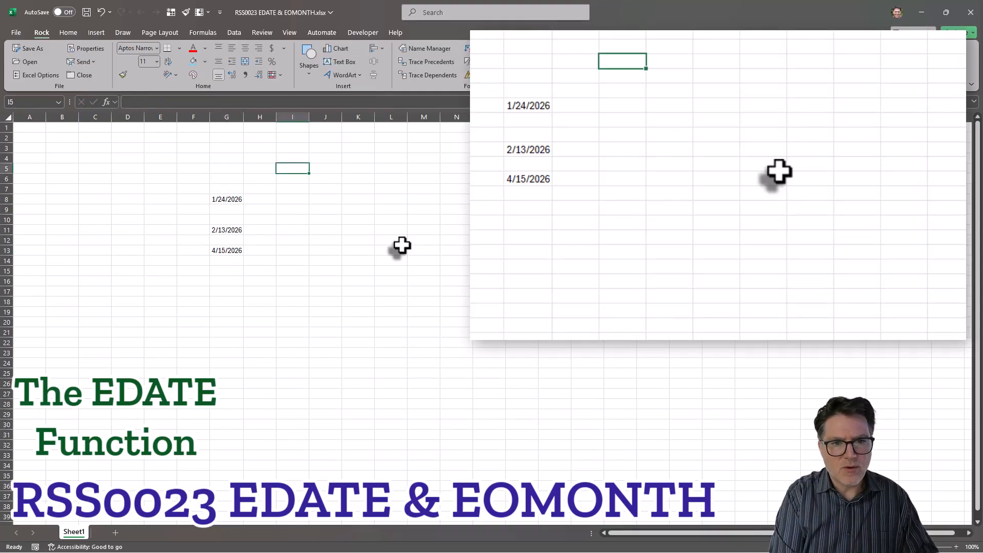
# Step: Enter the month counts 6, 15 and 36 in cells I5, K5 and M5
pyautogui.write('6')
pyautogui.press('Tab')
pyautogui.press('Tab')
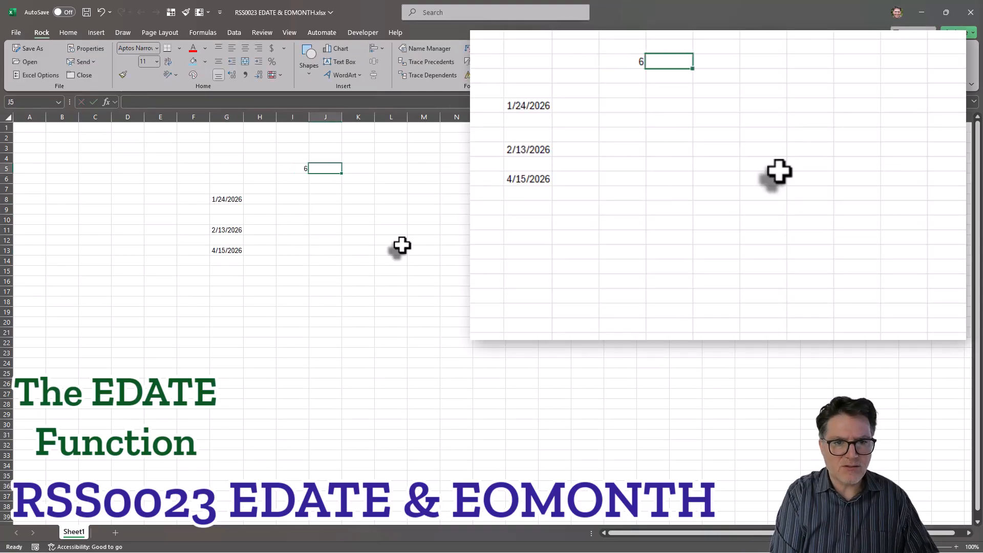
pyautogui.write('1')
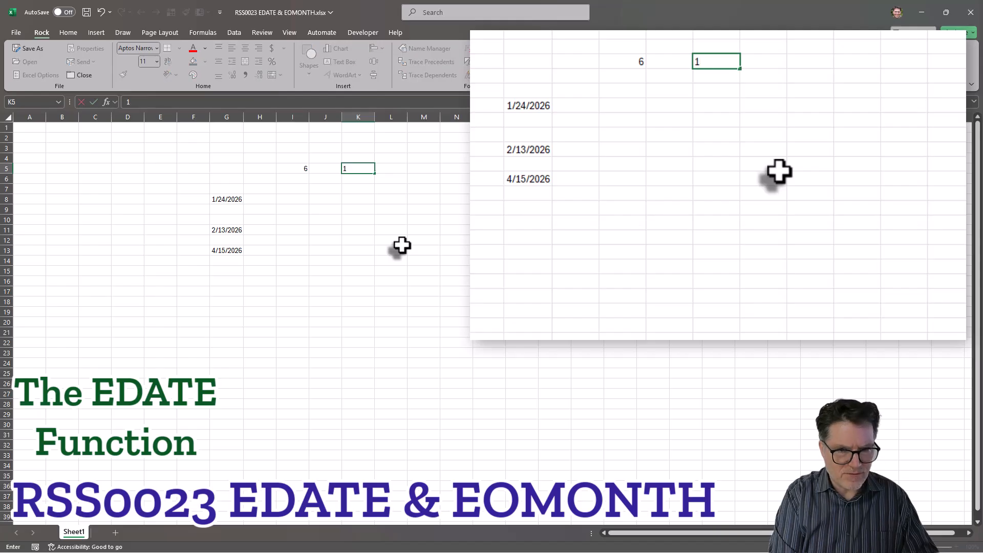
pyautogui.press('Tab')
pyautogui.press('Tab')
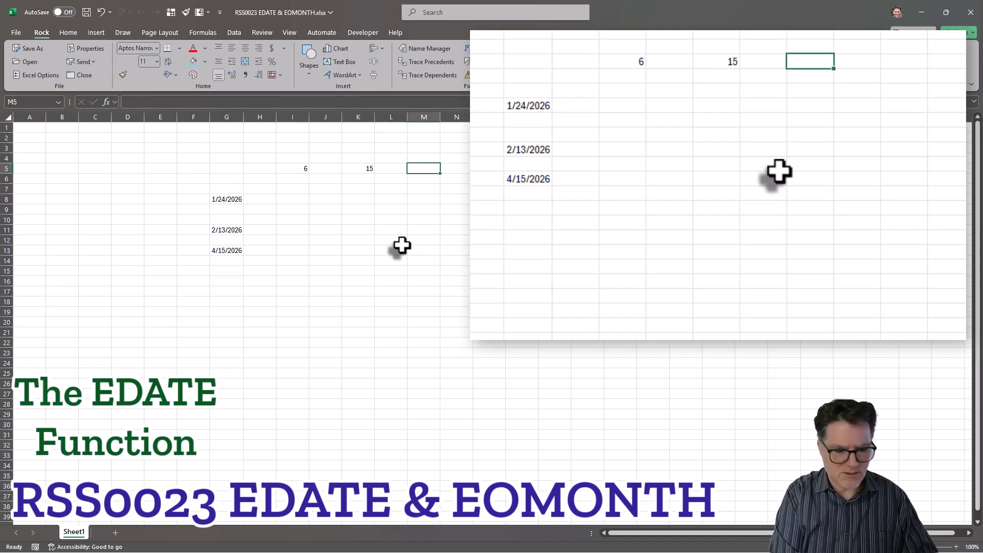
pyautogui.write('36')
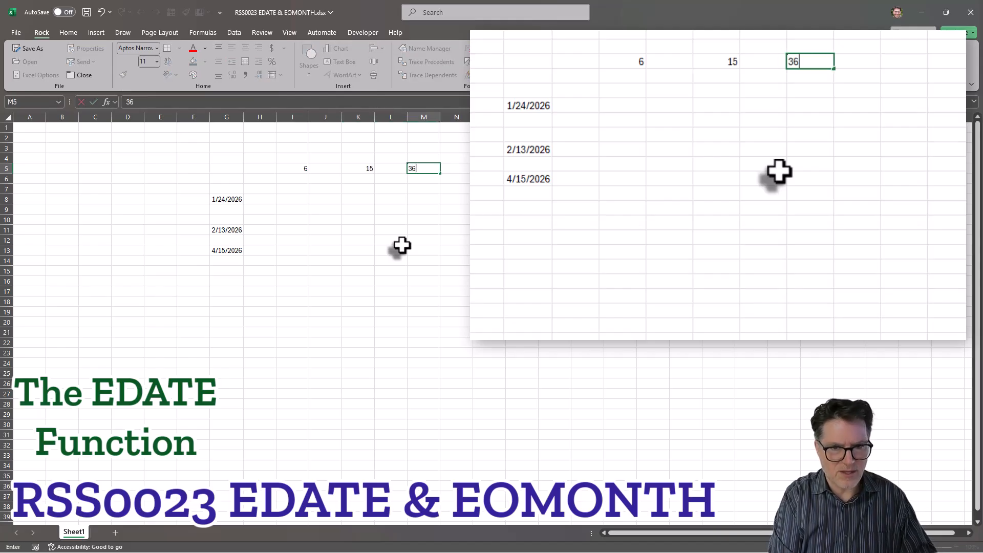
pyautogui.press('Return')
# Step: Enter the formula =EDATE(G8,I5) in cell I8 to add the months in I5 to the date in G8
pyautogui.press('Return')
pyautogui.press('Return')
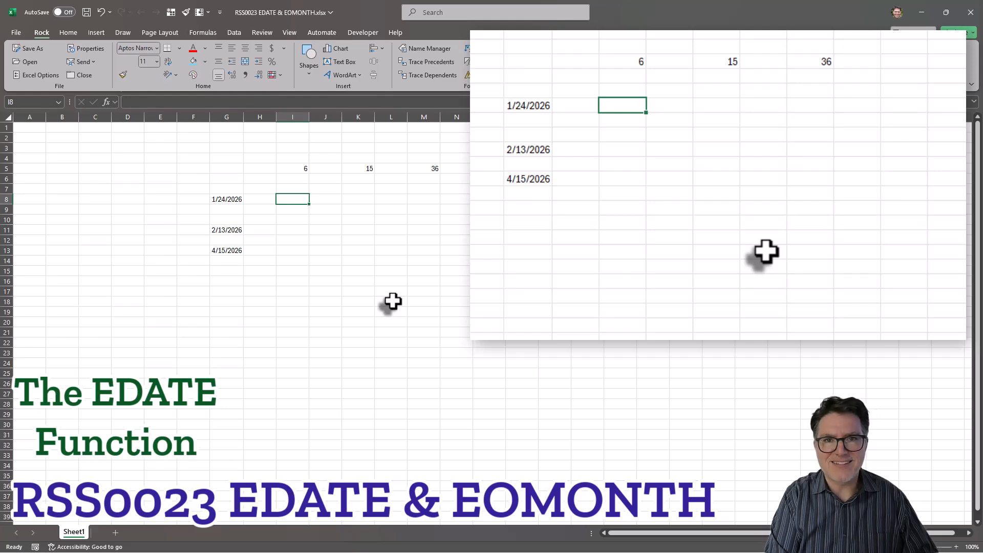
pyautogui.write('=')
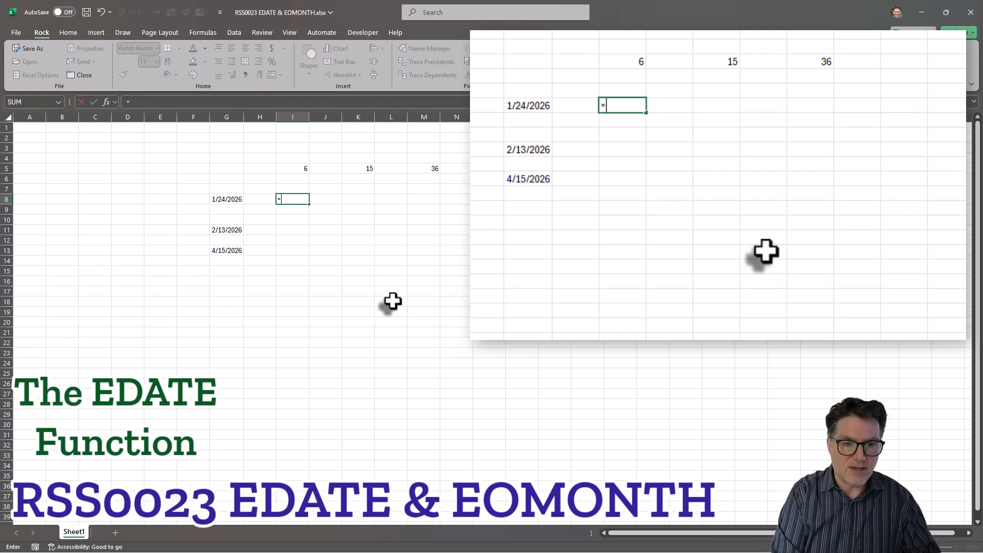
pyautogui.write('ed')
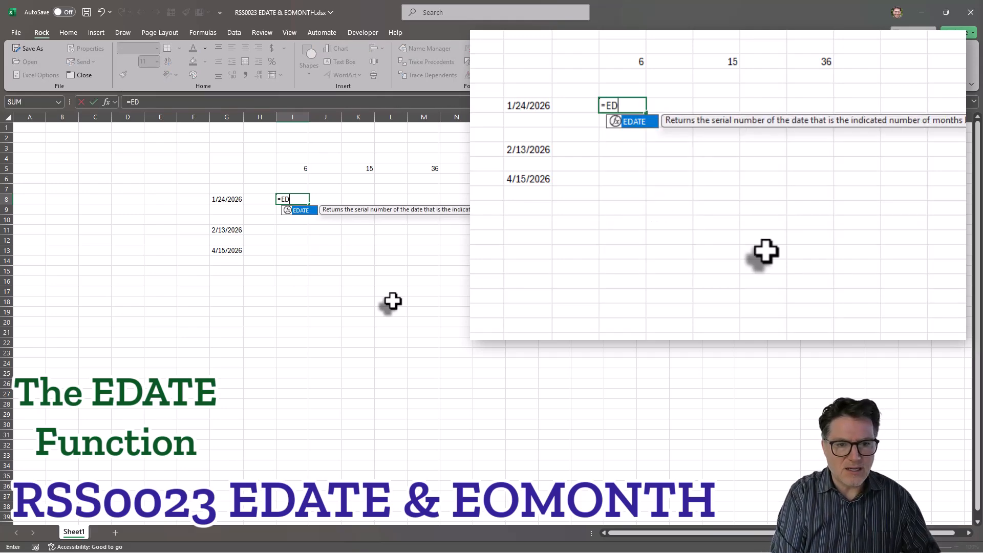
pyautogui.press('Tab')
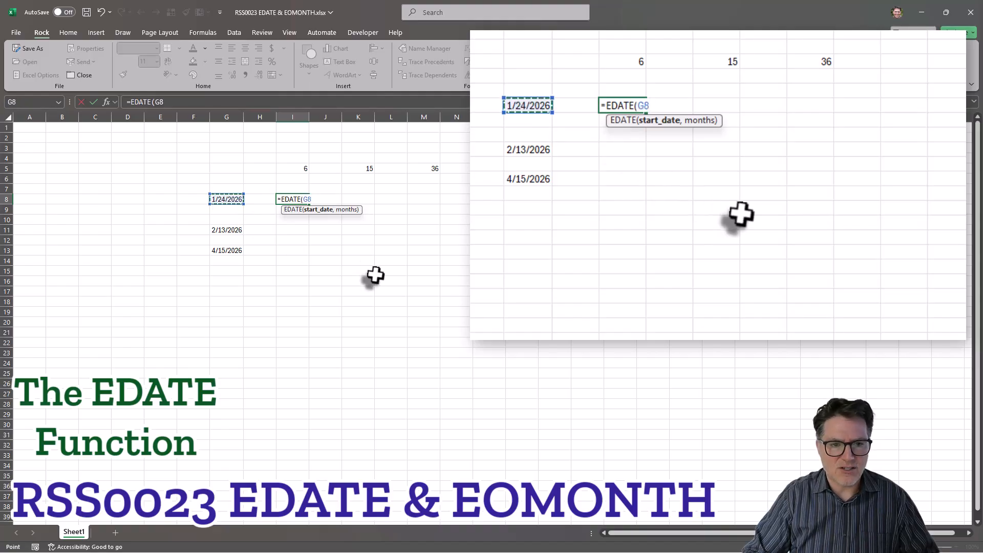
pyautogui.write(',')
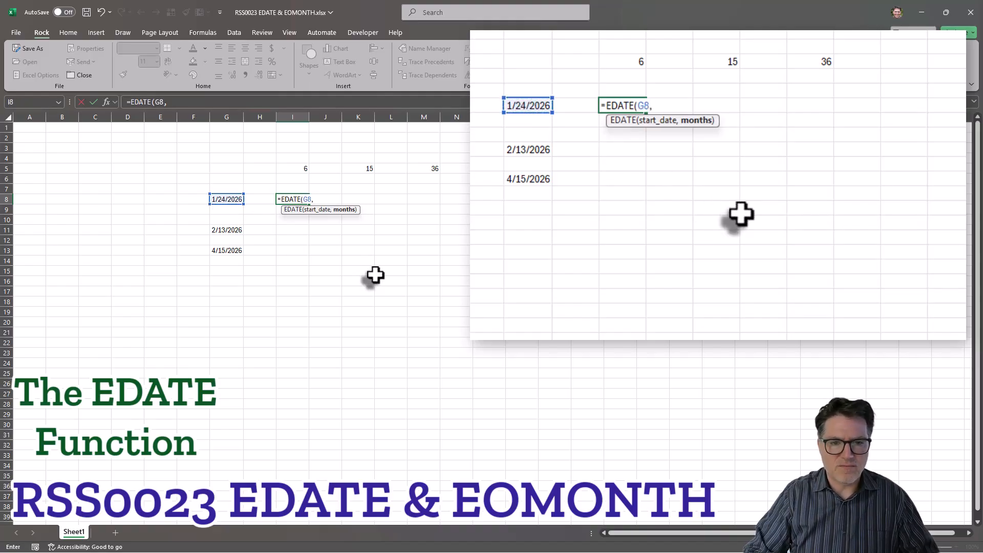
pyautogui.click(302, 167)
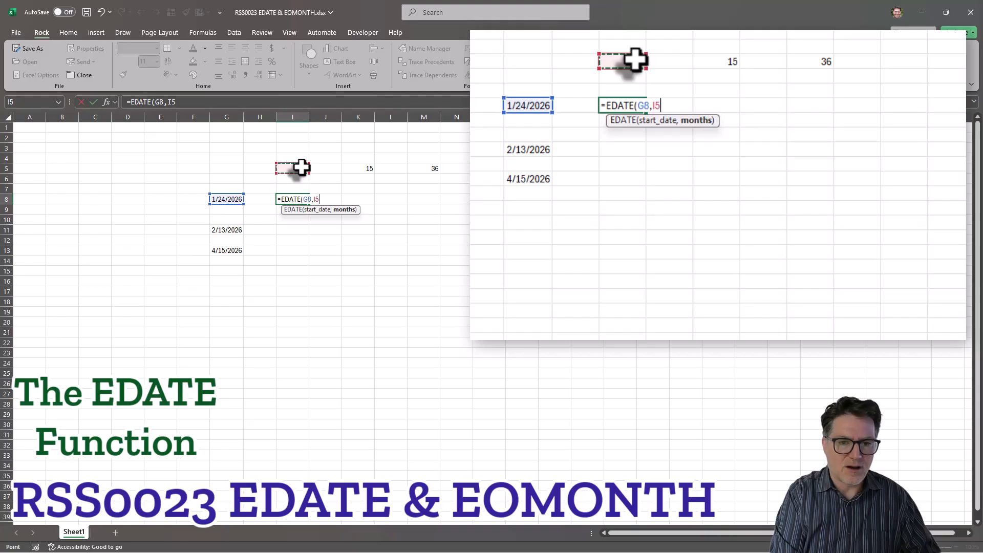
pyautogui.write(')')
pyautogui.press('Tab')
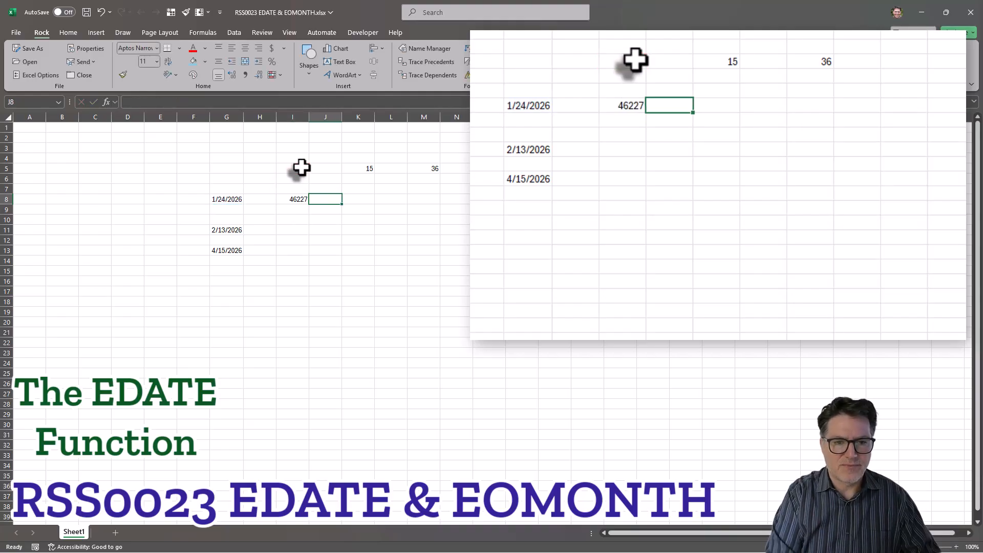
# Step: Format cell I8 with the Date number format and widen column I slightly
pyautogui.click(296, 200)
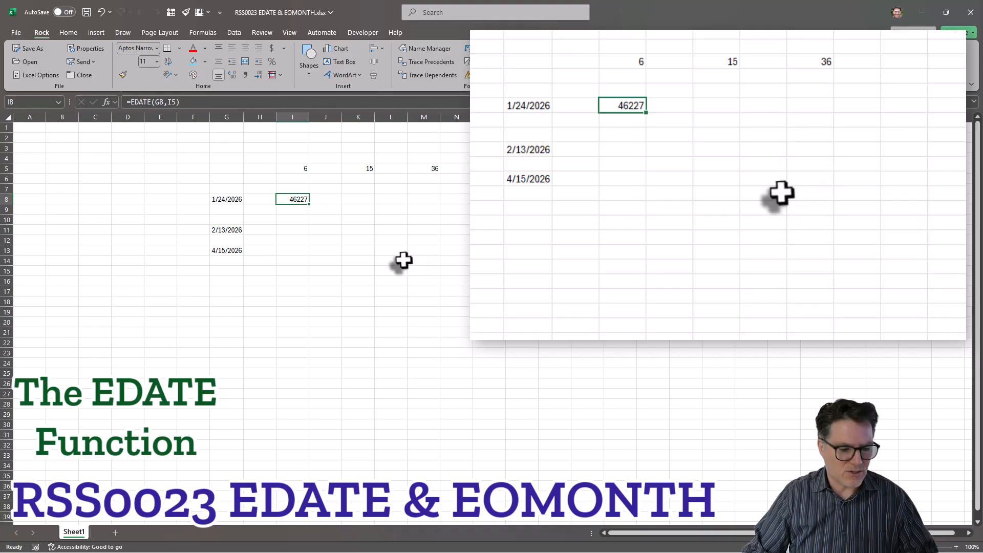
pyautogui.hotkey('ctrl', '1')
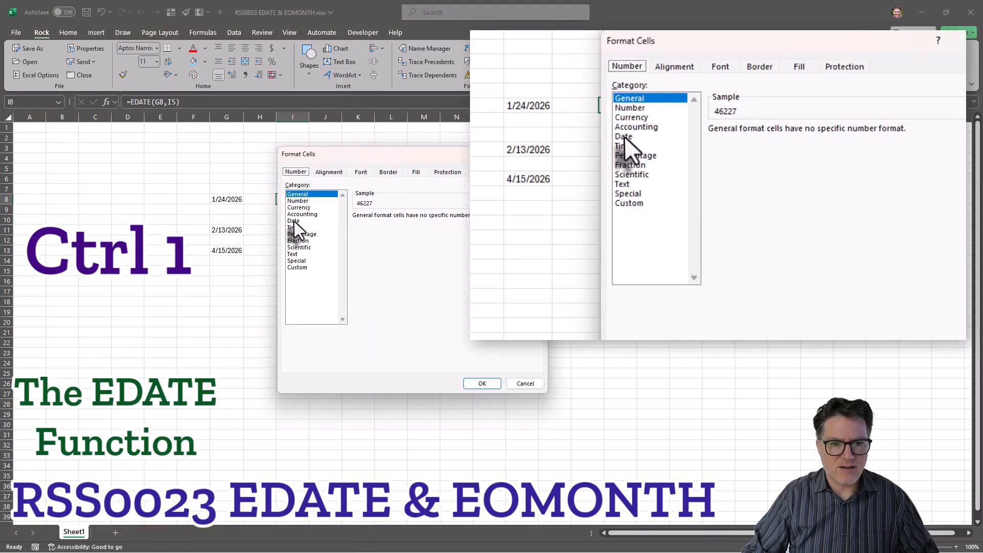
pyautogui.click(294, 220)
pyautogui.click(481, 384)
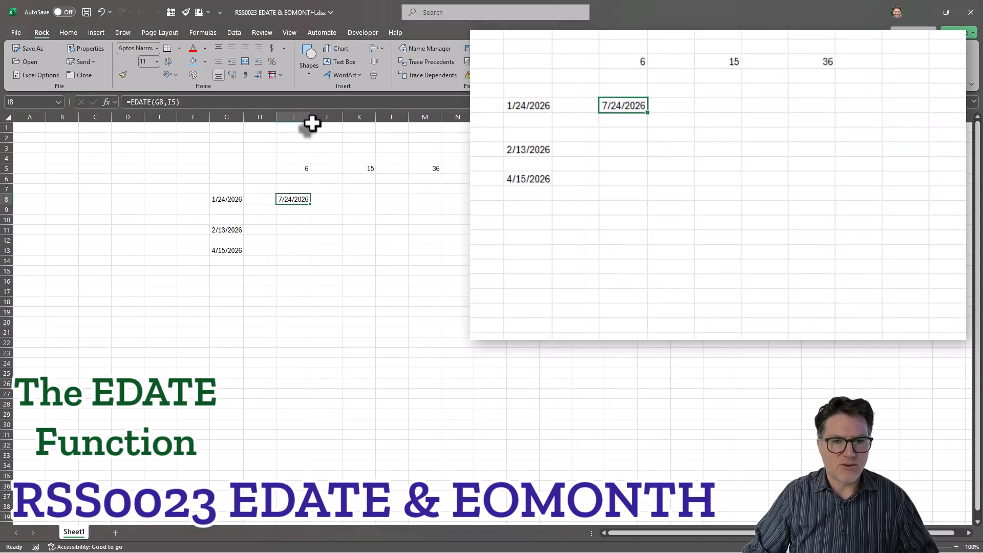
pyautogui.moveTo(310, 118); pyautogui.dragTo(313, 119)
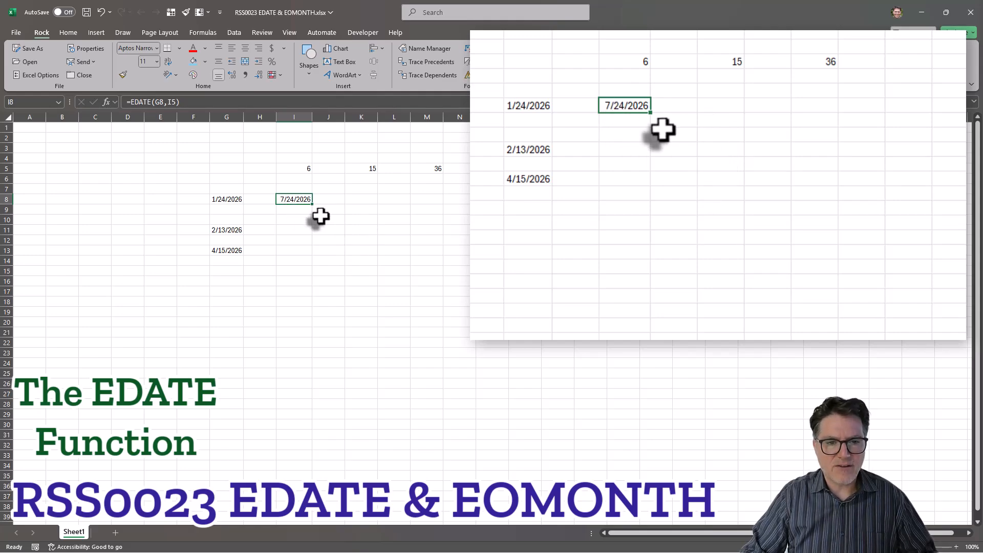
# Step: Try copying the EDATE formula from I8 into K8, and undo the paste
pyautogui.hotkey('ctrl', 'c')
pyautogui.click(360, 200)
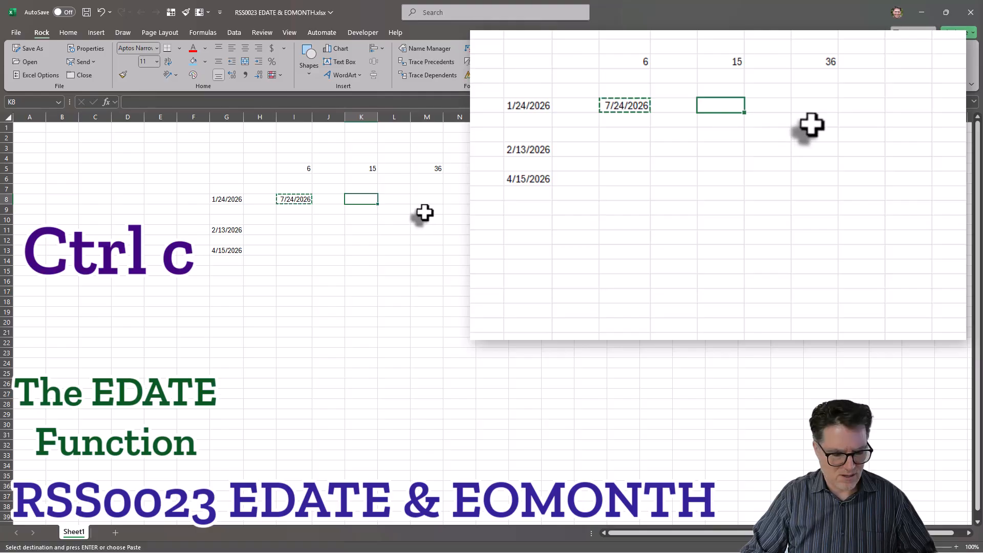
pyautogui.hotkey('ctrl', 'v')
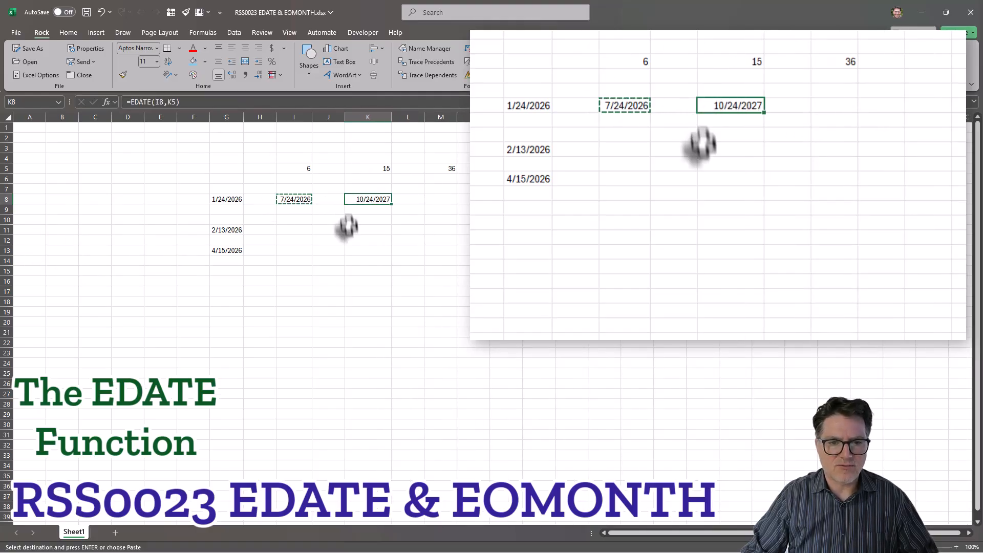
pyautogui.hotkey('ctrl', 'z')
pyautogui.hotkey('ctrl', 'z')
# Step: Change the formula in I8 to the mixed references =EDATE($G8,I$5)
pyautogui.click(290, 198)
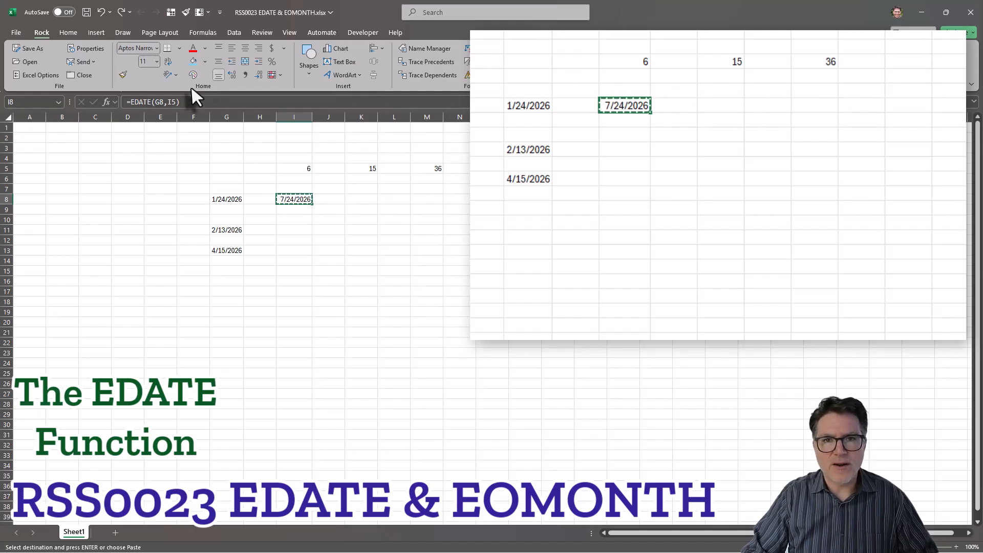
pyautogui.click(156, 102)
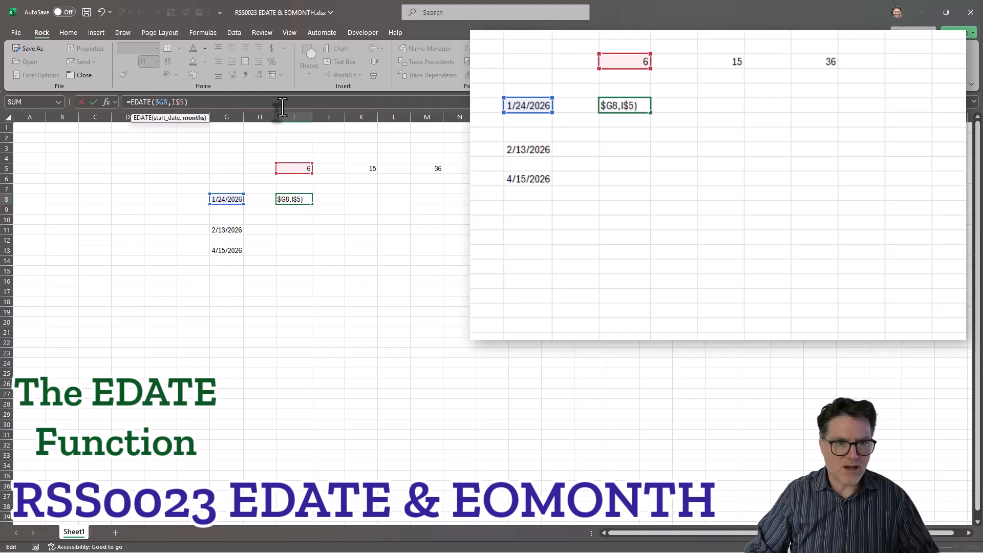
pyautogui.hotkey('ctrl', 'Return')
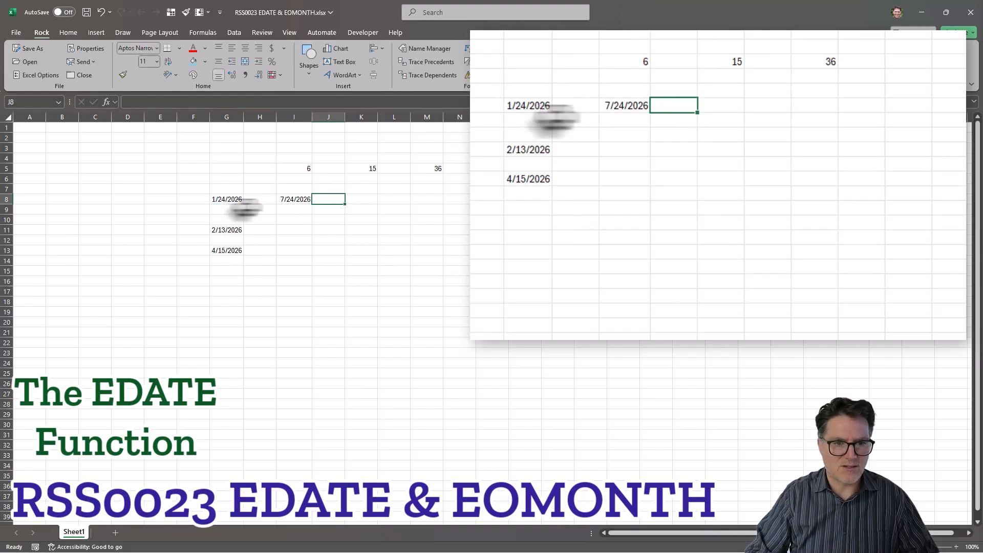
# Step: Copy the mixed-reference EDATE formula from I8 into K8 and M8, and check both copies
pyautogui.hotkey('ctrl', 'c')
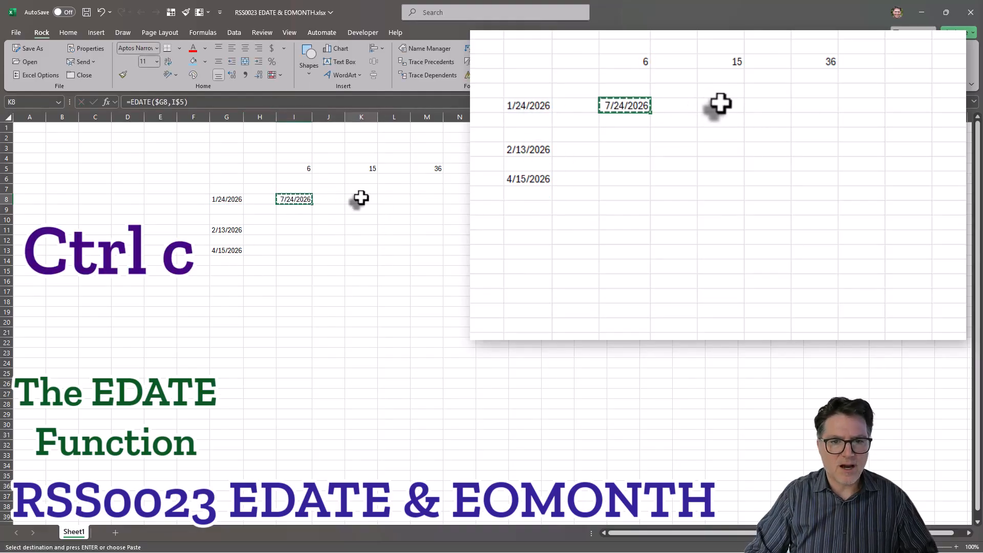
pyautogui.click(358, 199)
pyautogui.hotkey('ctrl', 'v')
pyautogui.click(427, 199)
pyautogui.hotkey('ctrl', 'v')
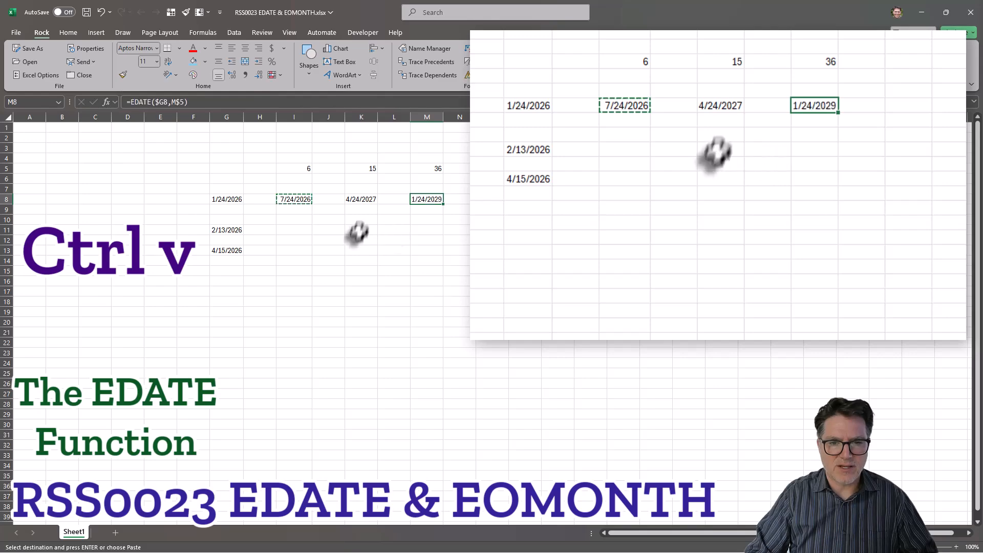
pyautogui.click(366, 200)
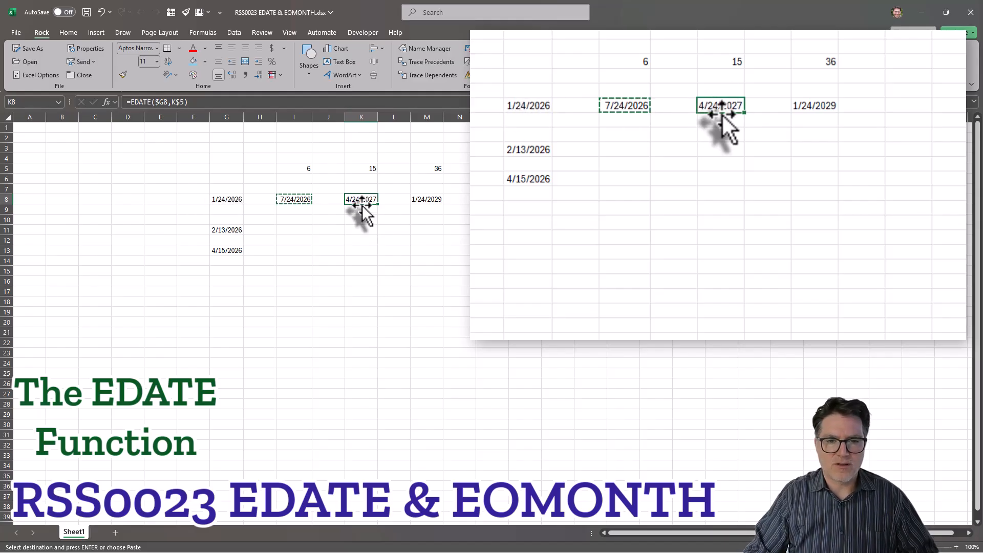
pyautogui.click(438, 199)
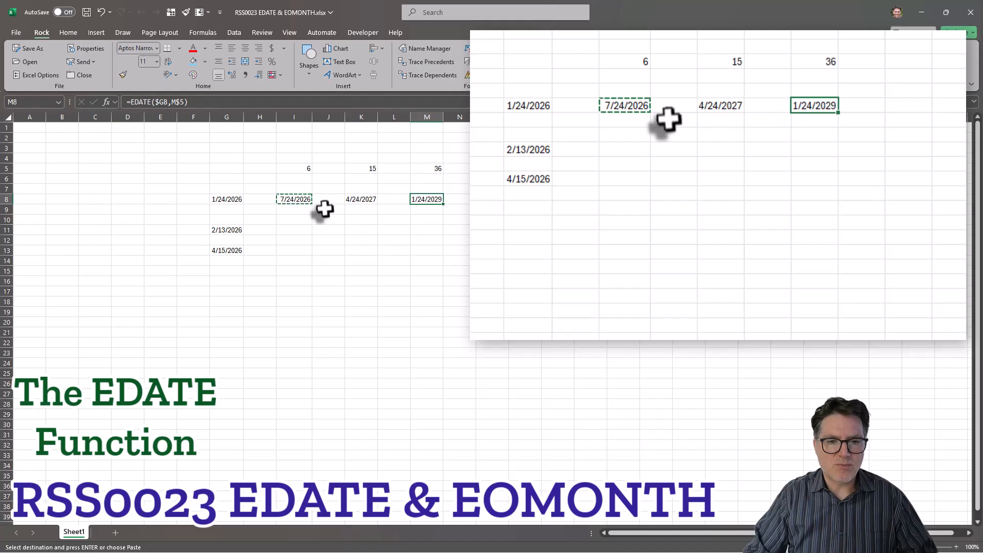
# Step: Copy the formulas in I8:M8 to the same columns of rows 11 and 13, and autofit column I
pyautogui.moveTo(304, 200); pyautogui.dragTo(436, 200)
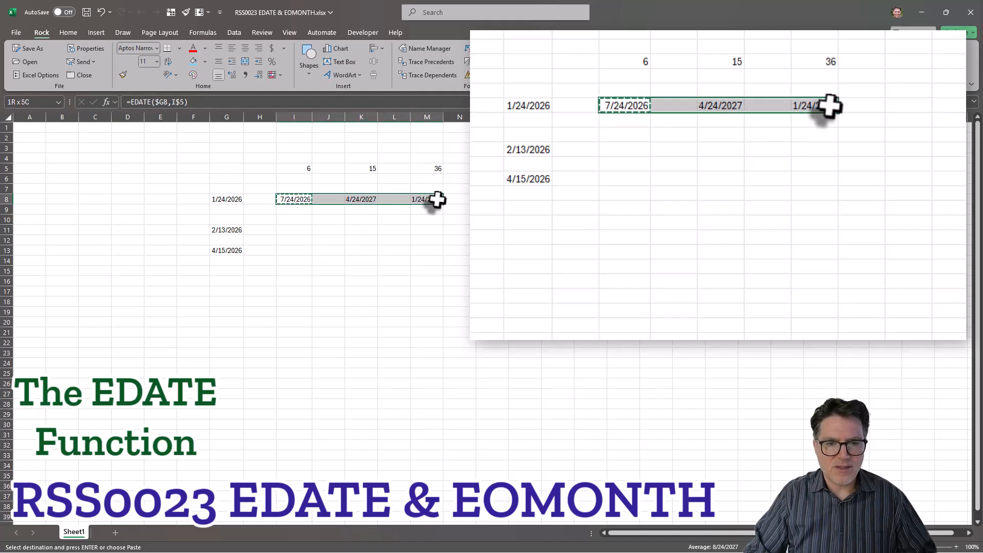
pyautogui.hotkey('ctrl', 'c')
pyautogui.click(292, 230)
pyautogui.hotkey('ctrl', 'v')
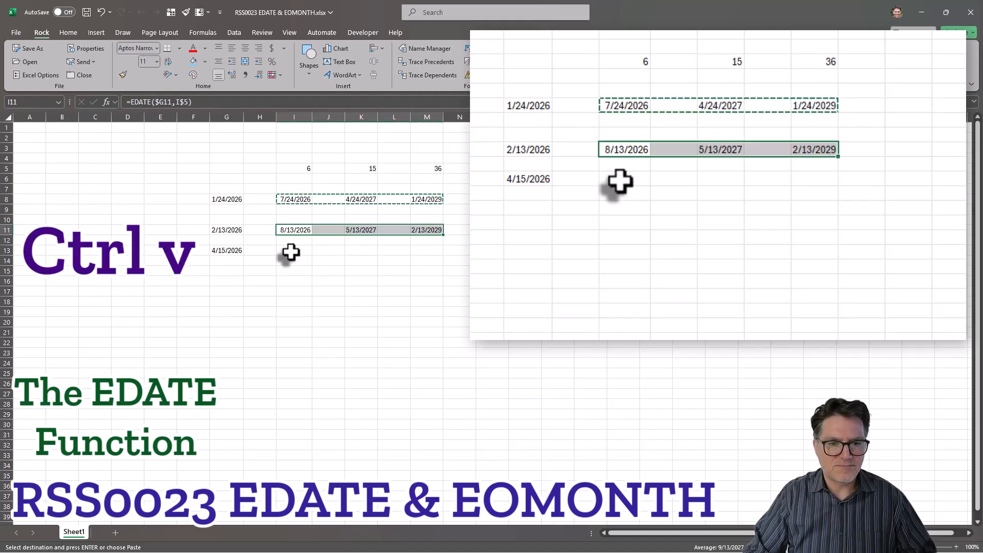
pyautogui.click(292, 251)
pyautogui.hotkey('ctrl', 'v')
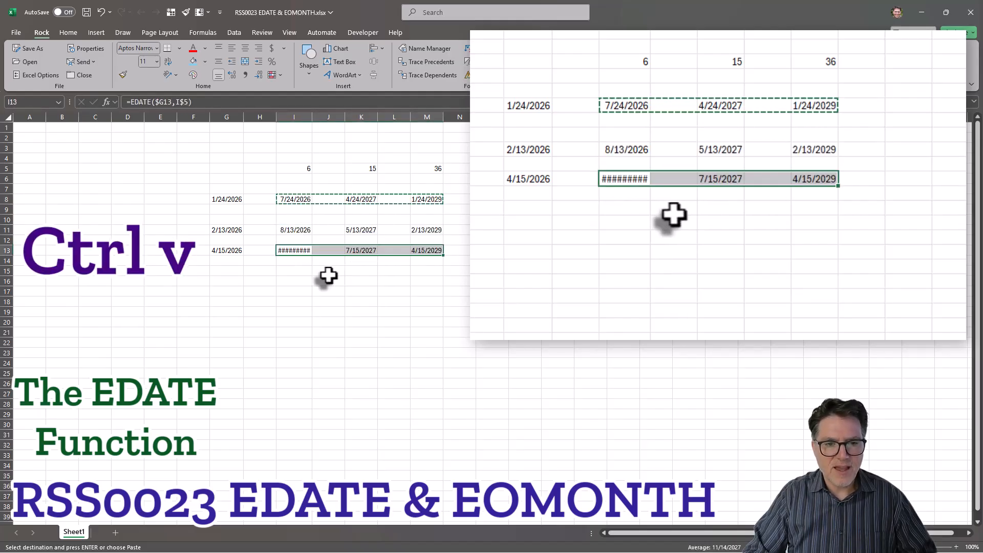
pyautogui.doubleClick(312, 116)
pyautogui.click(334, 290)
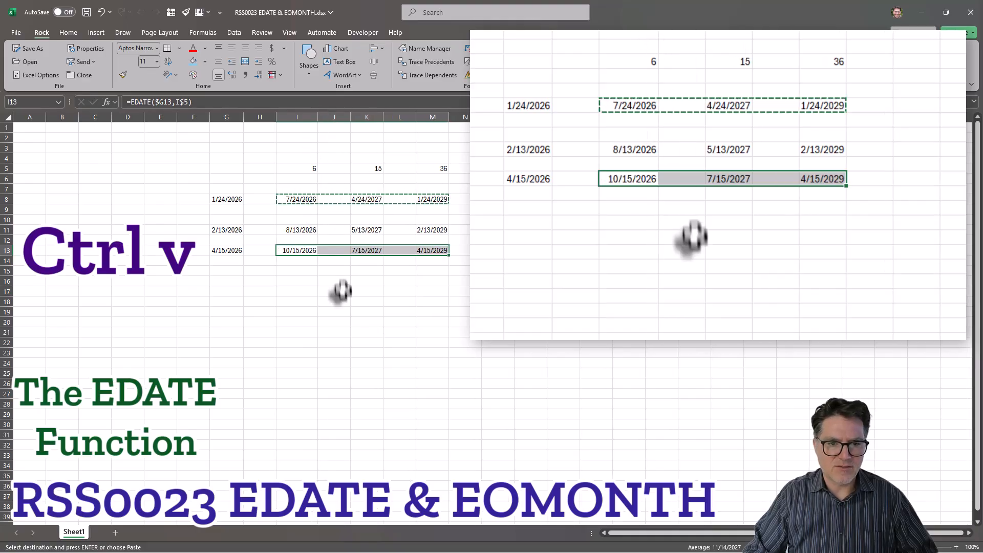
# Step: Examine the copied EDATE formulas in rows 11 and 13, including the cell references used in I13
pyautogui.click(294, 251)
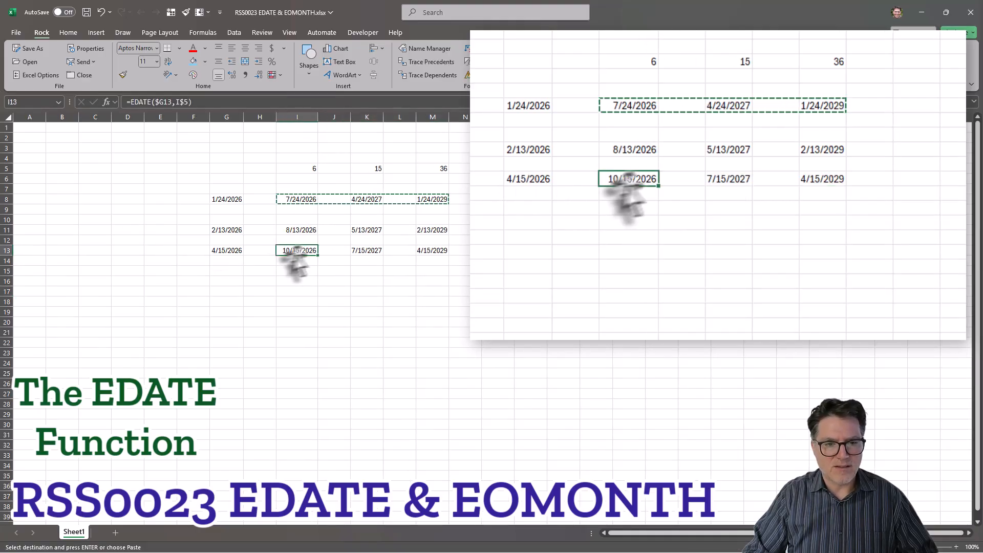
pyautogui.click(301, 230)
pyautogui.click(365, 230)
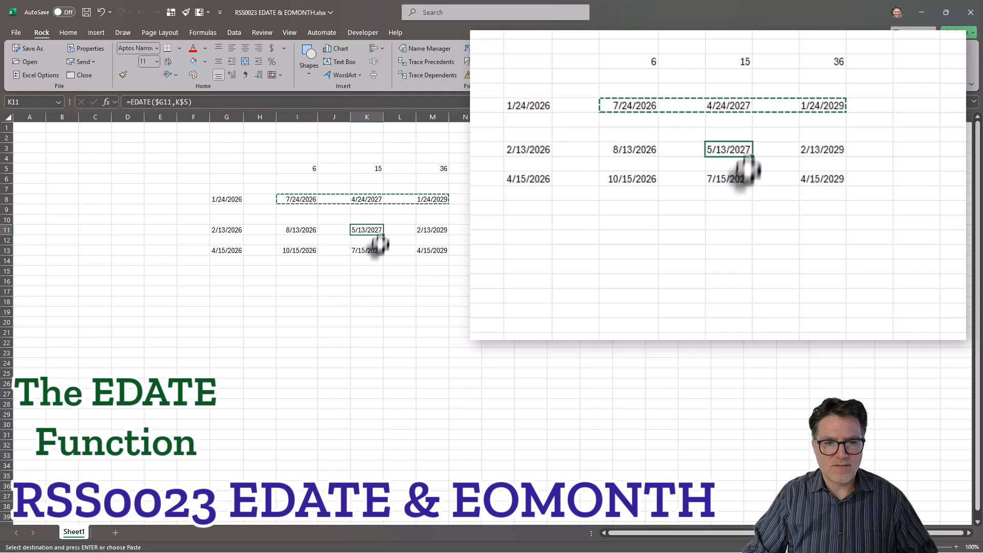
pyautogui.click(373, 250)
pyautogui.click(431, 231)
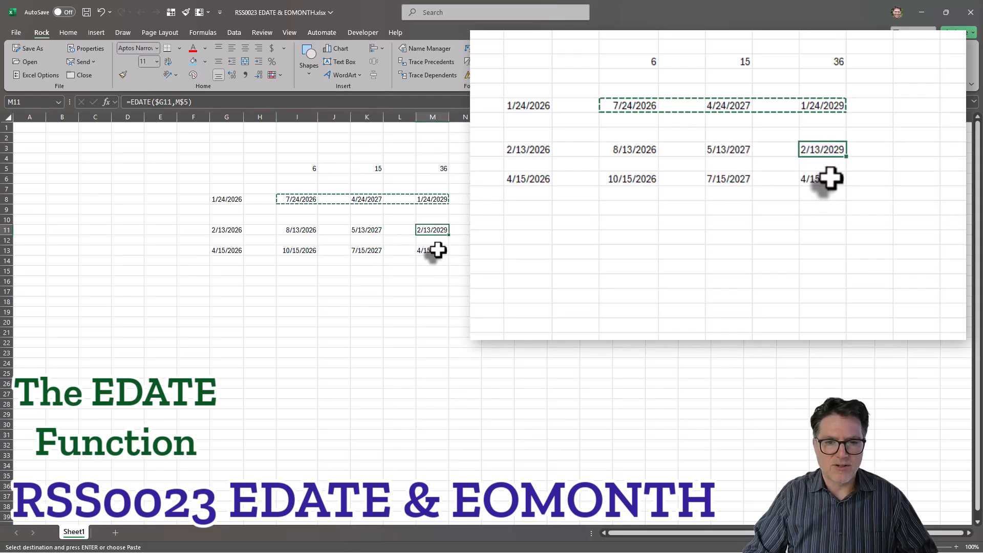
pyautogui.click(438, 250)
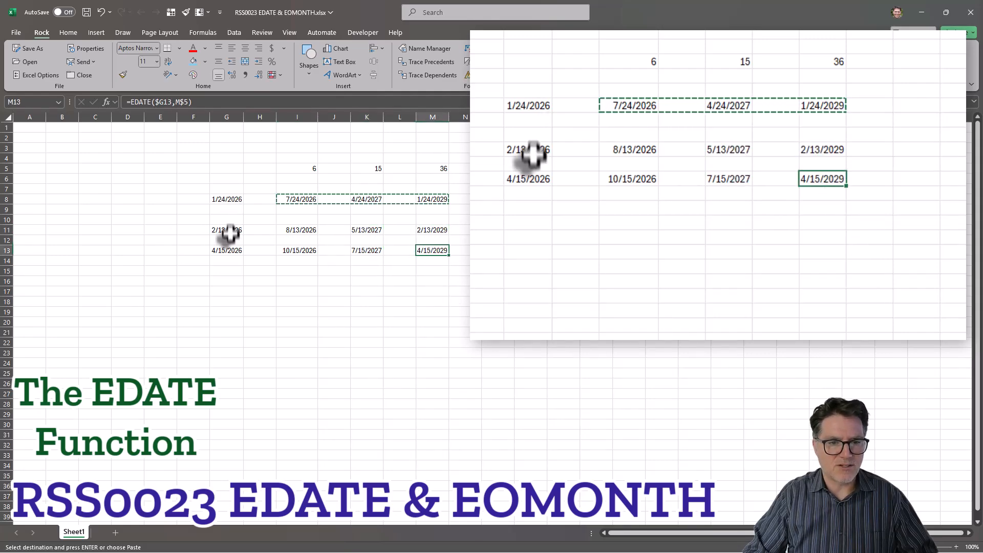
pyautogui.click(282, 253)
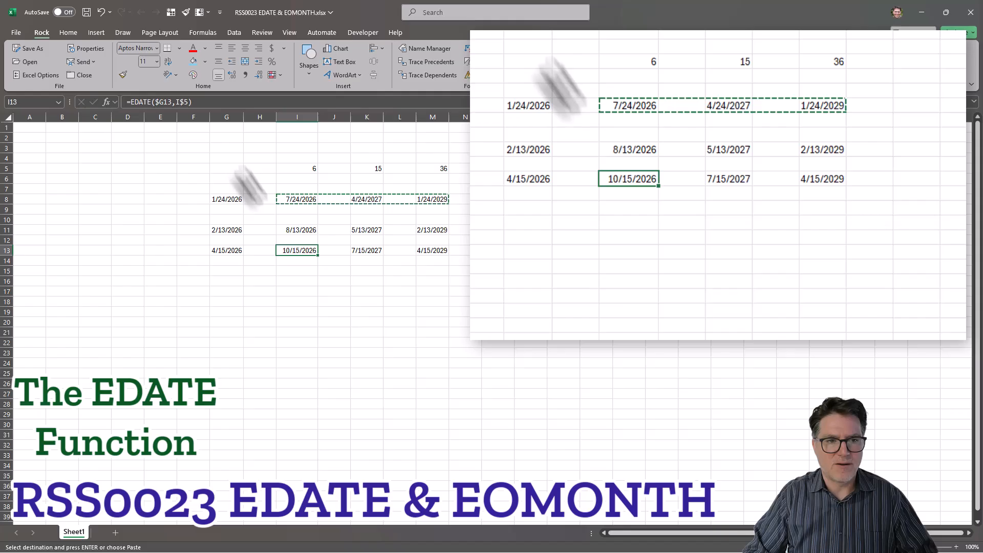
pyautogui.click(227, 105)
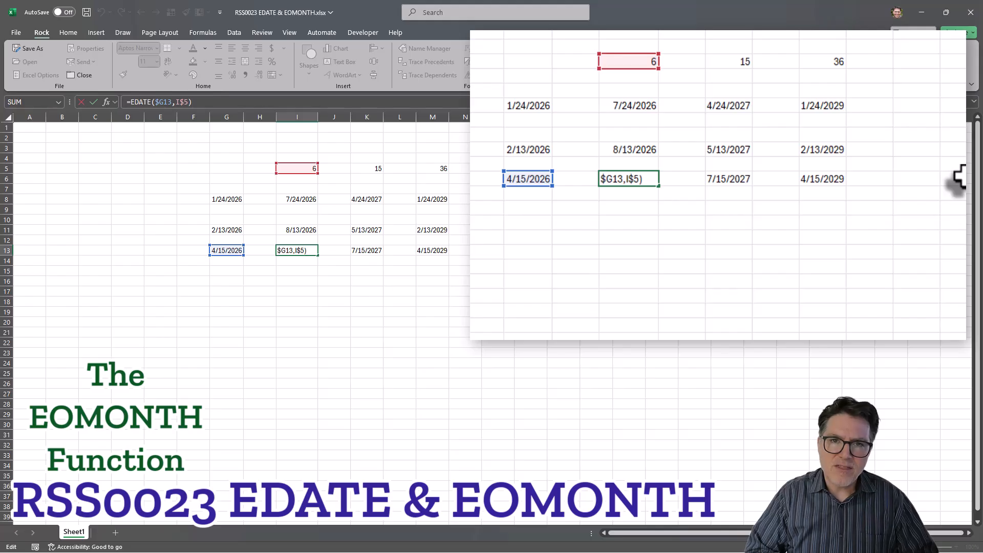
pyautogui.click(956, 108)
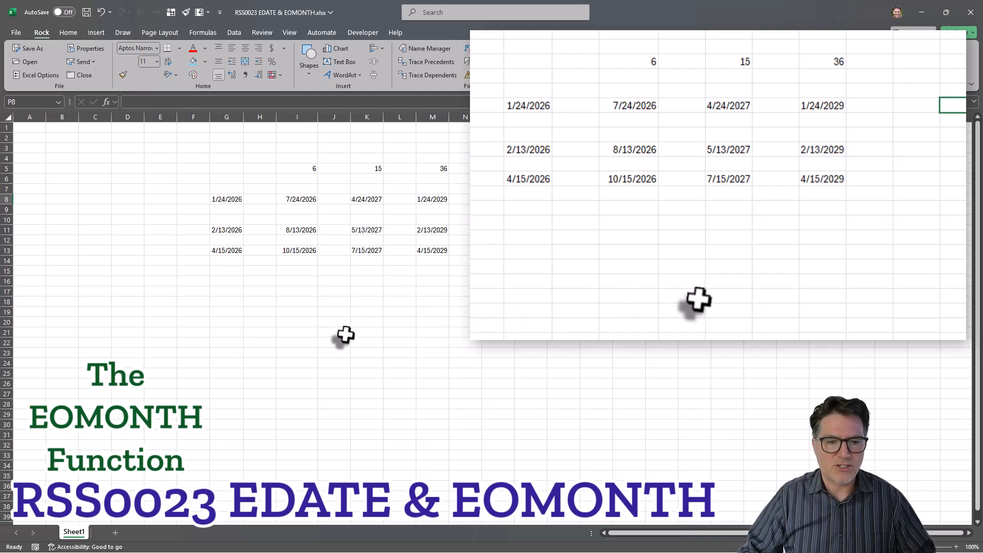
# Step: Copy the start dates in G8:G13 to the range starting at G16
pyautogui.moveTo(227, 199); pyautogui.dragTo(226, 250)
pyautogui.hotkey('ctrl', 'c')
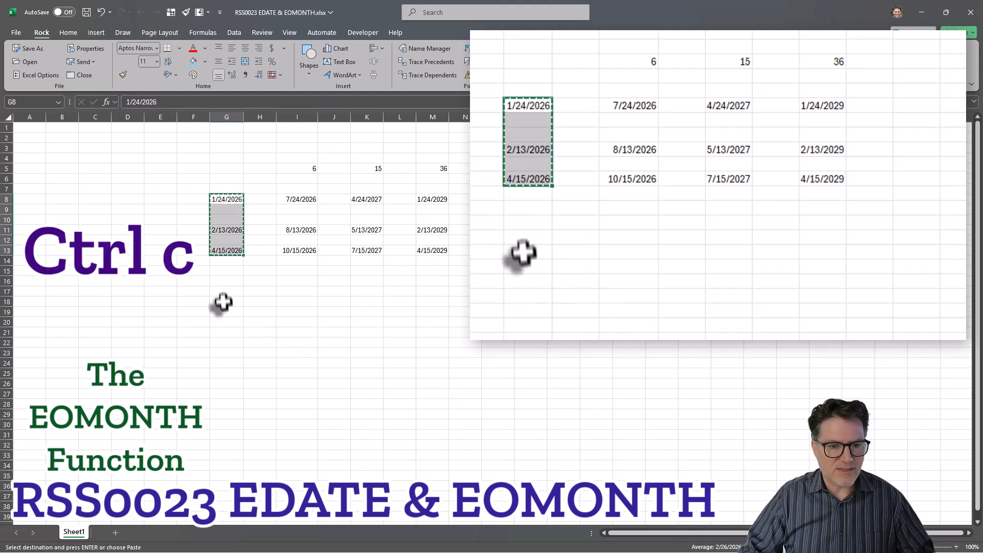
pyautogui.click(225, 282)
pyautogui.hotkey('ctrl', 'v')
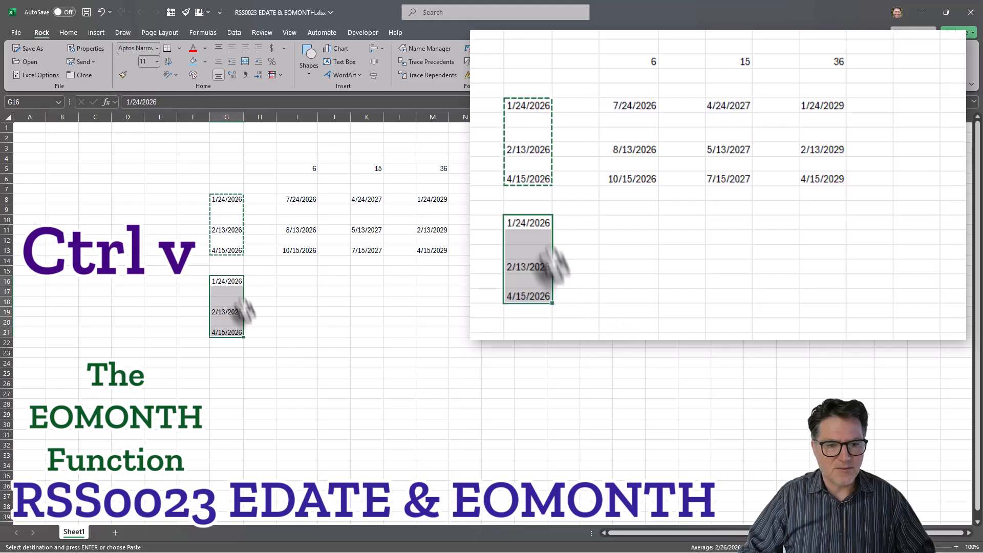
# Step: Enter the formula =EOMONTH(G16,I5) in cell I16
pyautogui.click(295, 301)
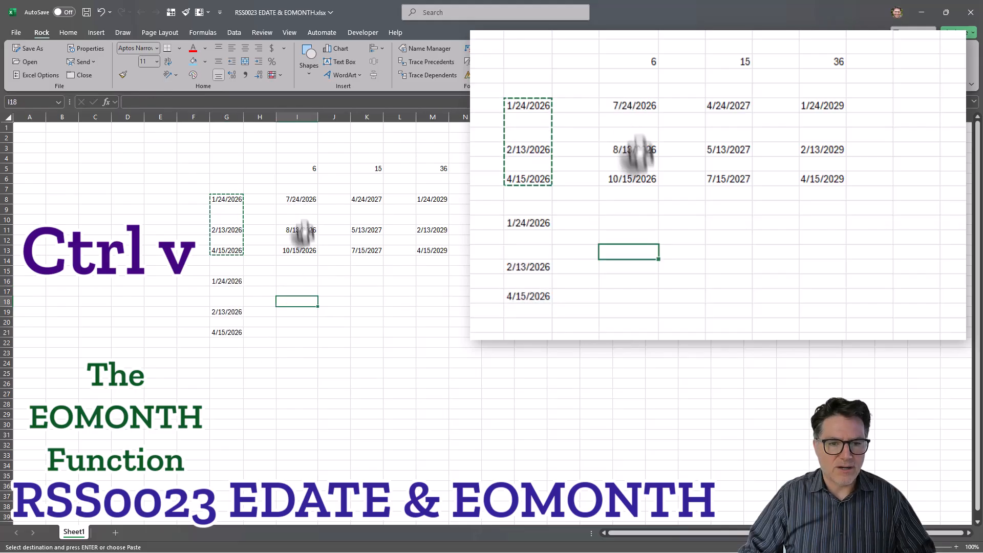
pyautogui.click(299, 199)
pyautogui.click(295, 282)
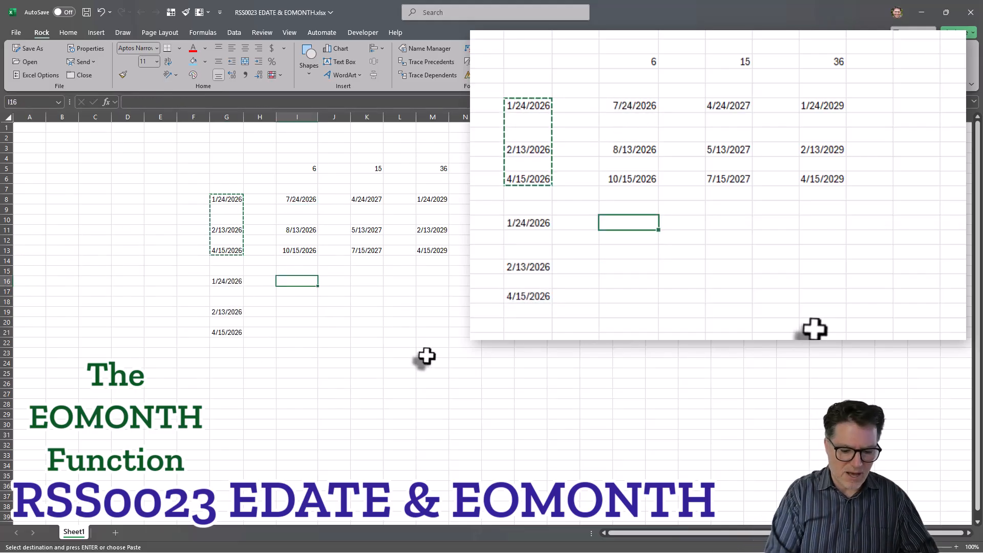
pyautogui.write('=EO')
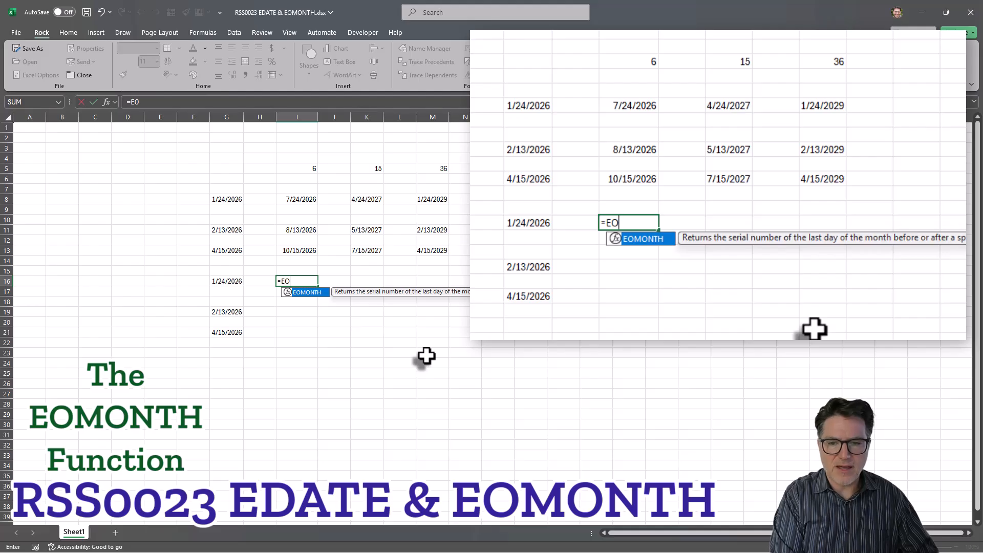
pyautogui.press('Tab')
pyautogui.click(225, 282)
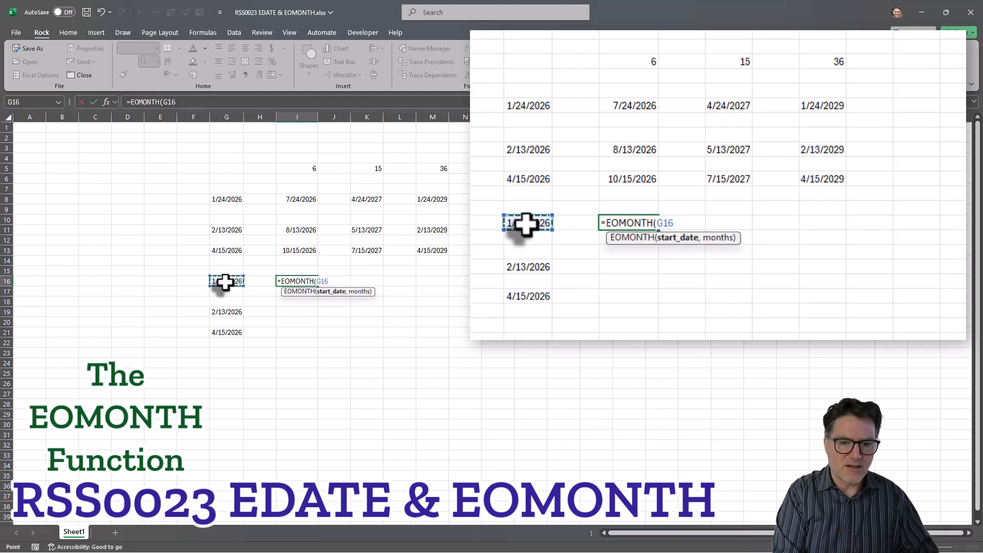
pyautogui.write(',')
pyautogui.click(306, 169)
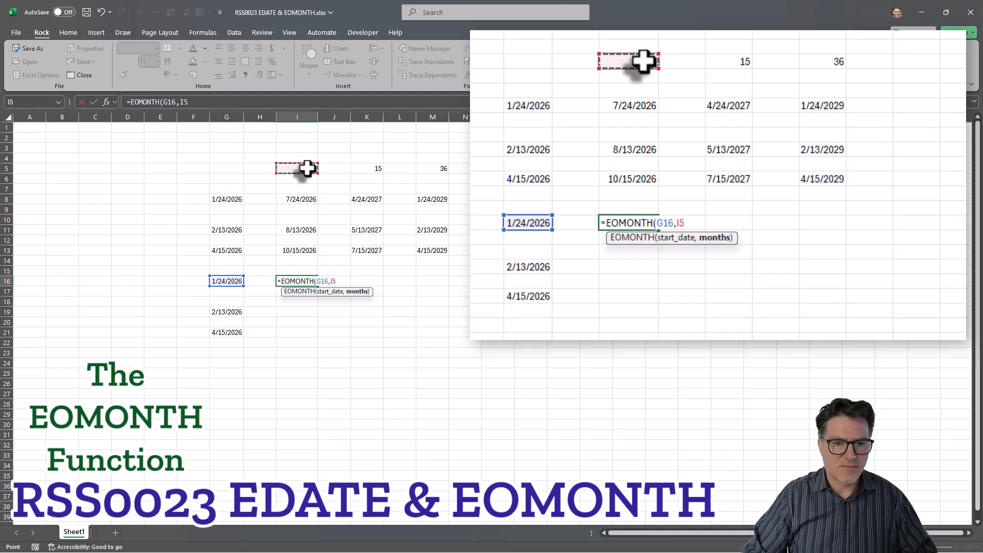
pyautogui.write(')')
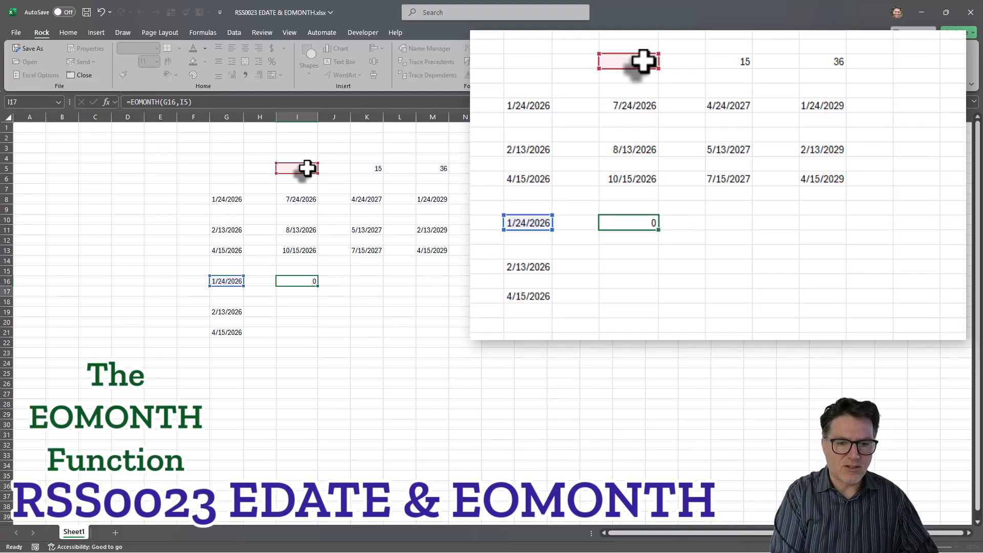
pyautogui.press('Return')
# Step: Apply the date format of I8 to I16 with Format Painter
pyautogui.rightClick(300, 200)
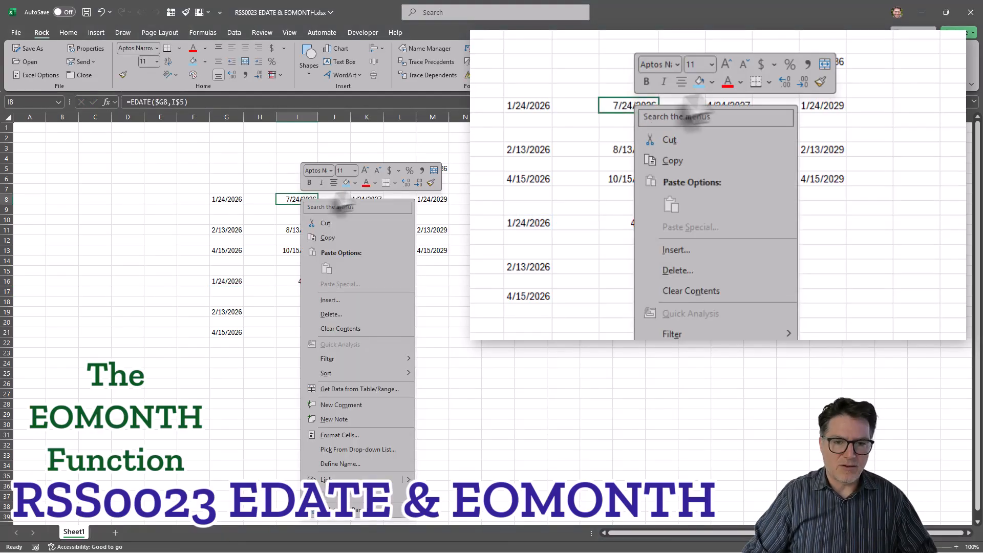
pyautogui.click(430, 183)
pyautogui.click(306, 281)
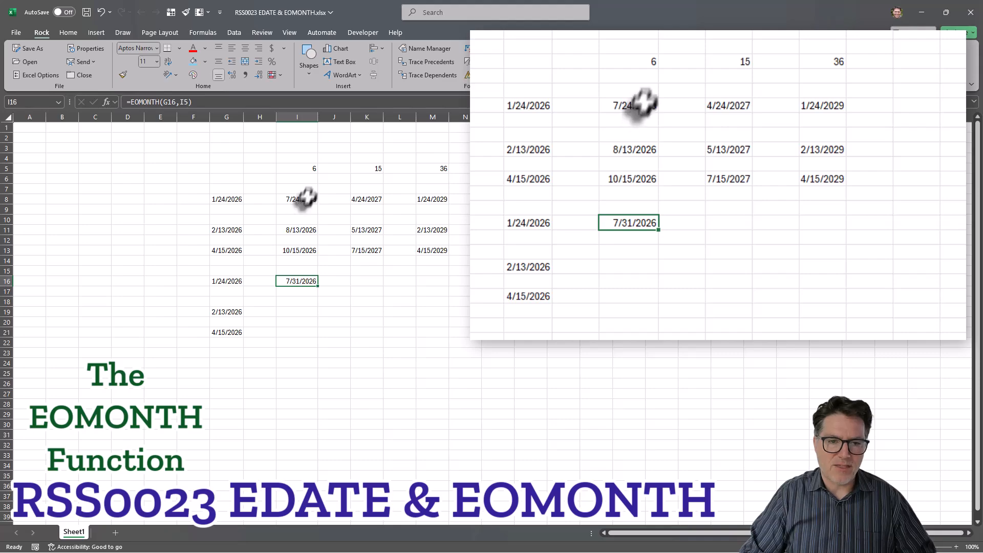
# Step: Change the formula in I16 to the mixed references =EOMONTH($G16,I$5)
pyautogui.click(162, 102)
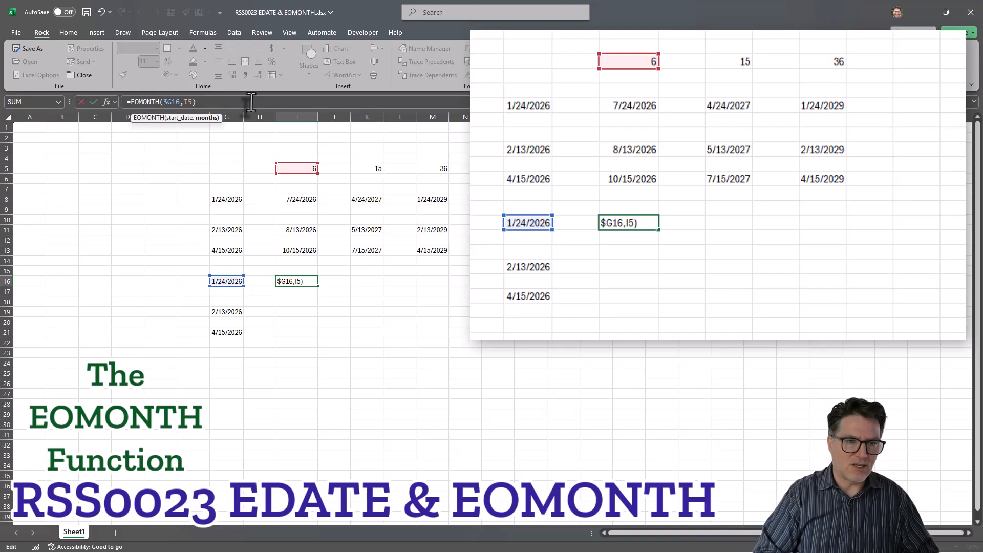
pyautogui.write('$')
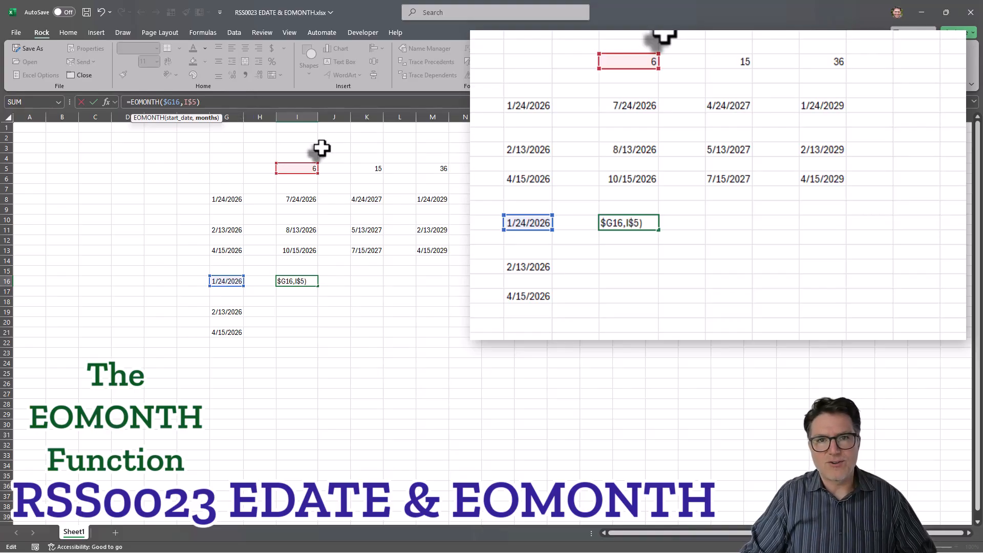
pyautogui.press('Tab')
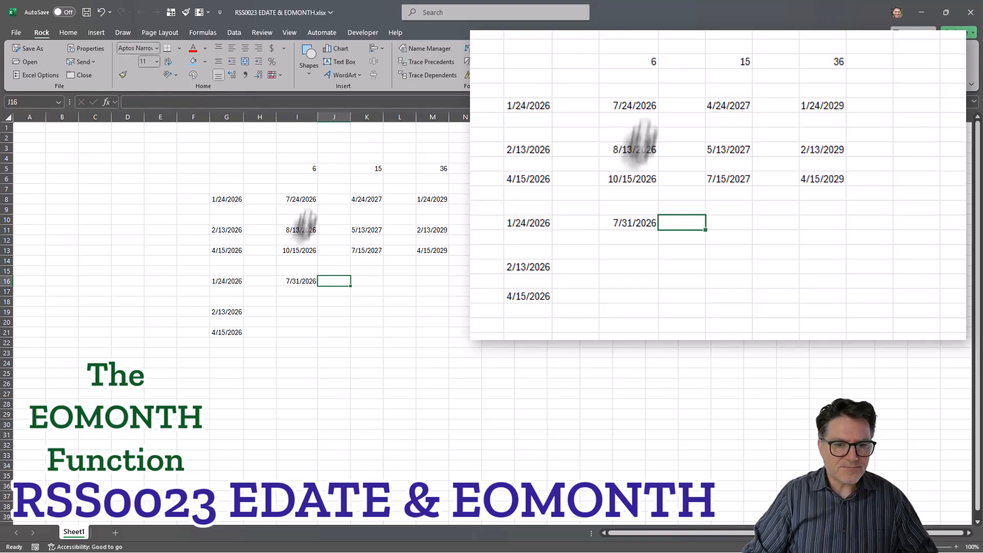
# Step: Copy the EOMONTH formula from I16 into K16 and M16, and slightly widen columns K and M
pyautogui.click(293, 282)
pyautogui.hotkey('ctrl', 'c')
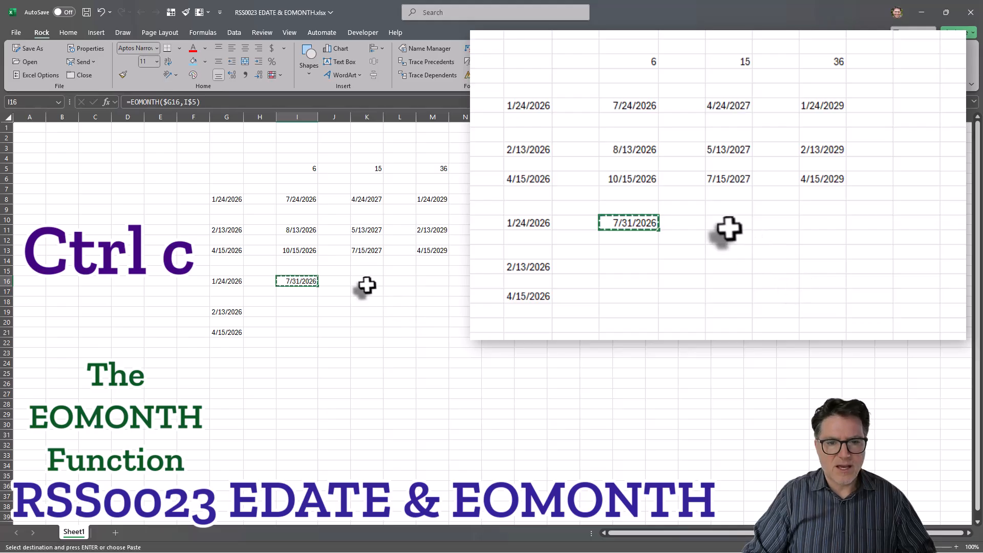
pyautogui.click(366, 284)
pyautogui.hotkey('ctrl', 'v')
pyautogui.click(424, 281)
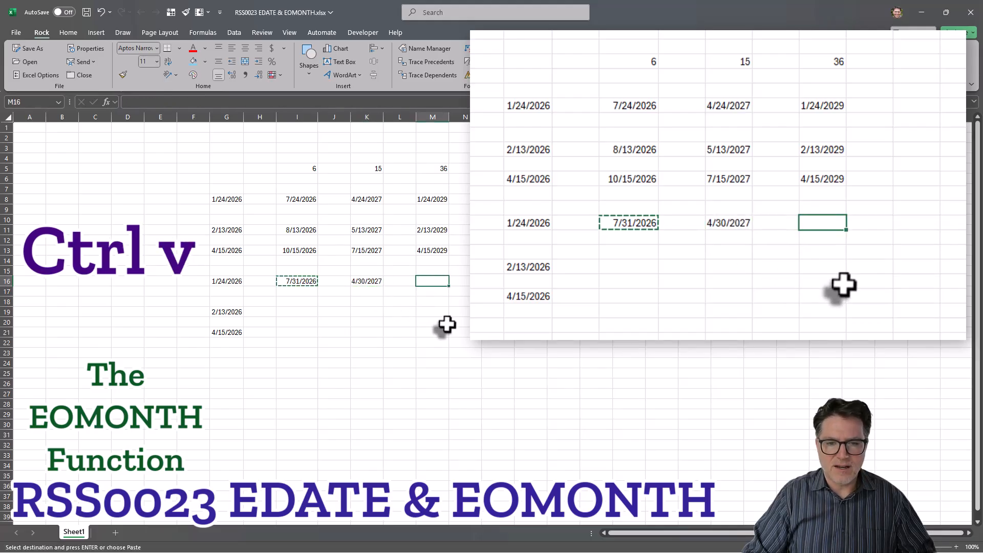
pyautogui.hotkey('ctrl', 'v')
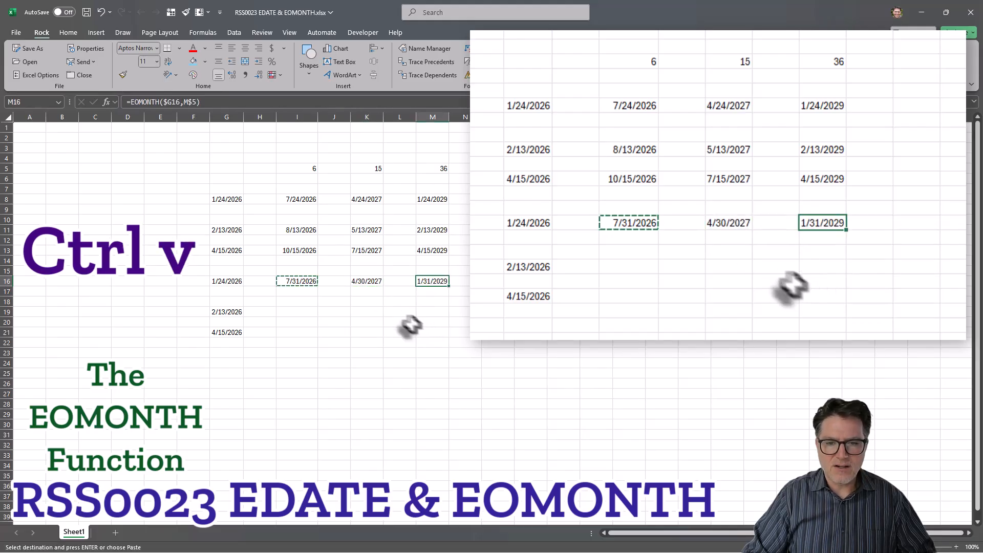
pyautogui.click(363, 284)
pyautogui.moveTo(384, 117); pyautogui.dragTo(387, 117)
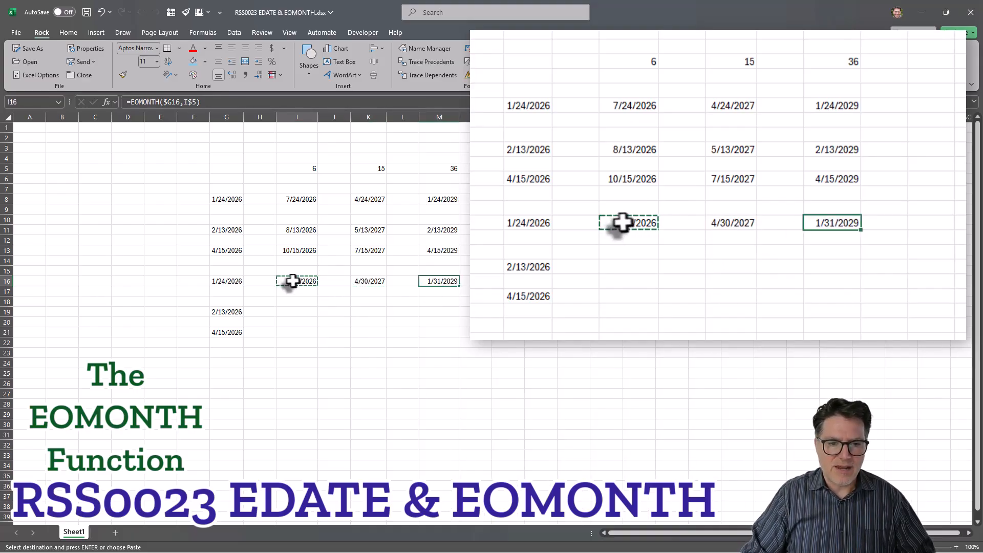
# Step: Copy the formulas in I16:M16 to the same columns of rows 19 and 21
pyautogui.moveTo(289, 281); pyautogui.dragTo(428, 285)
pyautogui.hotkey('ctrl', 'c')
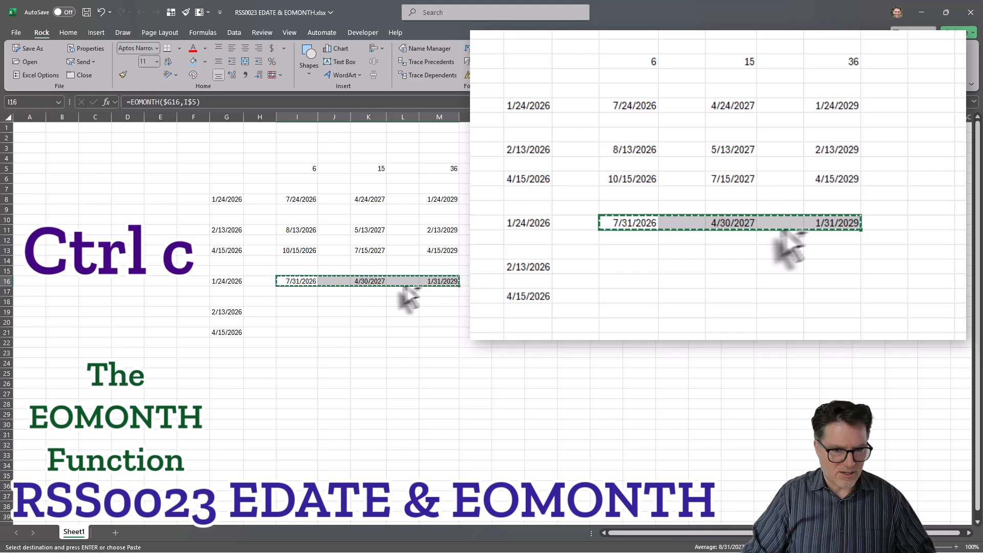
pyautogui.click(296, 312)
pyautogui.hotkey('ctrl', 'v')
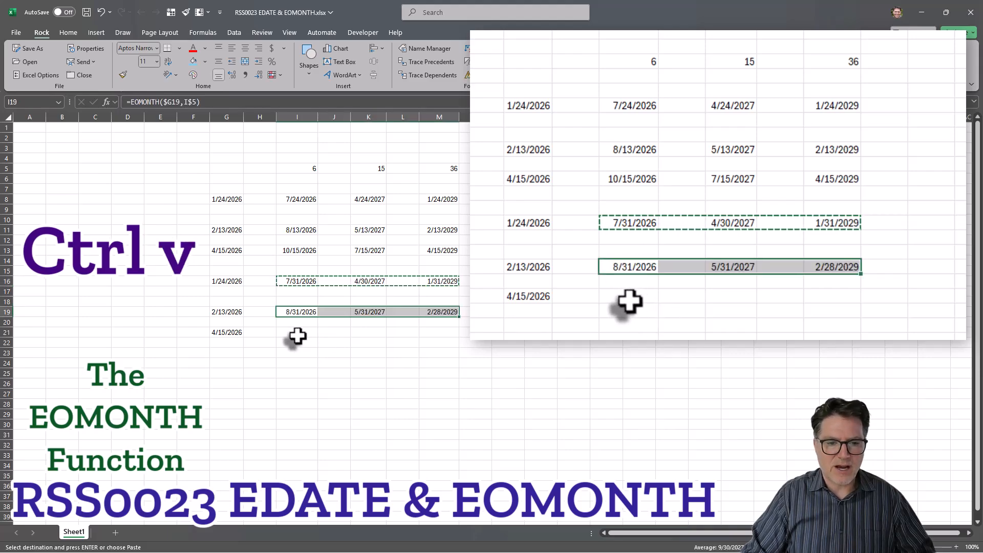
pyautogui.click(299, 334)
pyautogui.hotkey('ctrl', 'v')
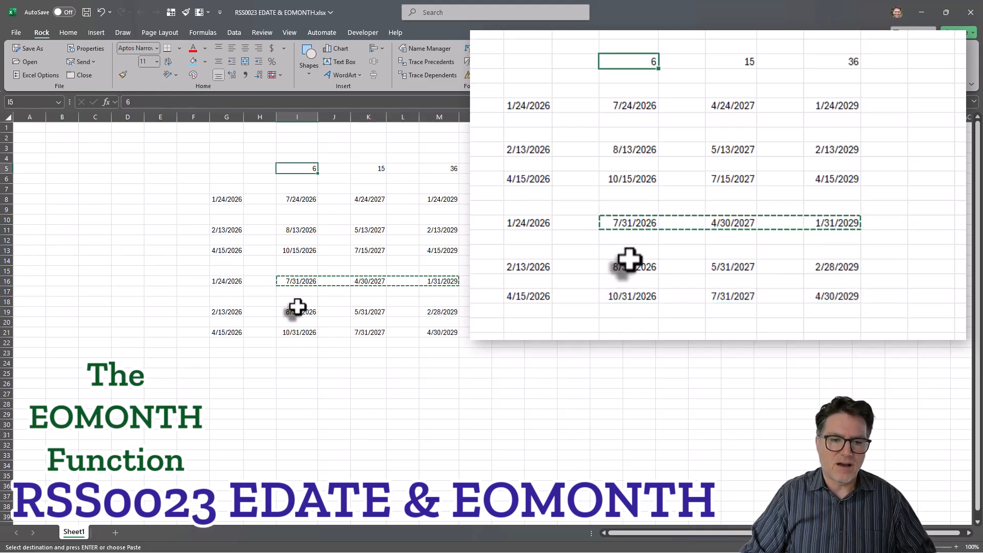
# Step: Review the month counts in row 5 and compare the EDATE formula in I8 with the EOMONTH formula in I16
pyautogui.click(378, 170)
pyautogui.write('15')
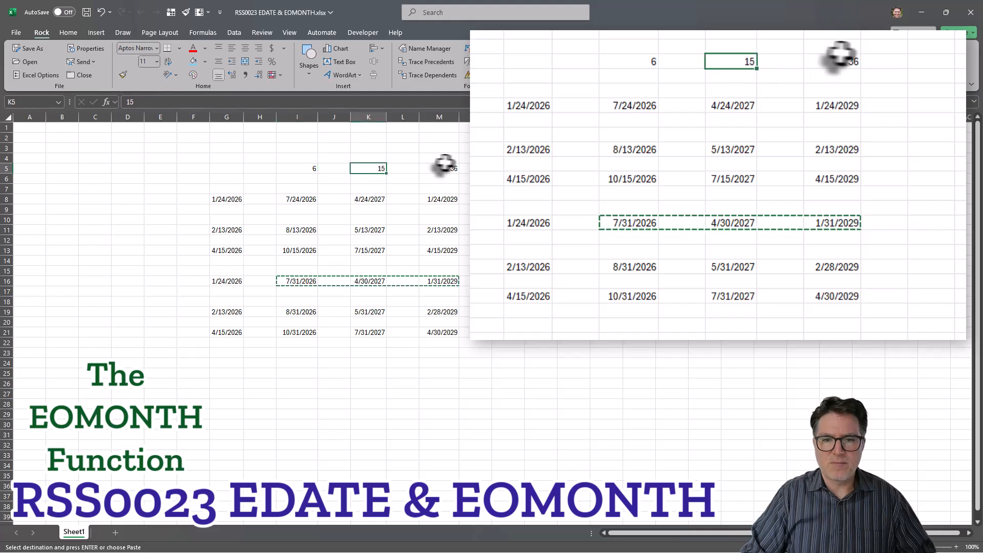
pyautogui.click(450, 167)
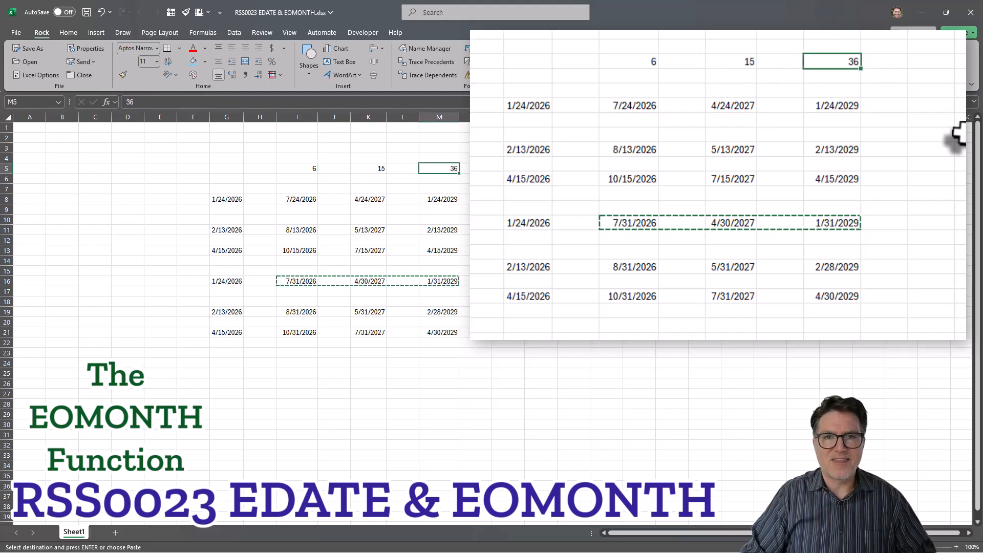
pyautogui.click(290, 279)
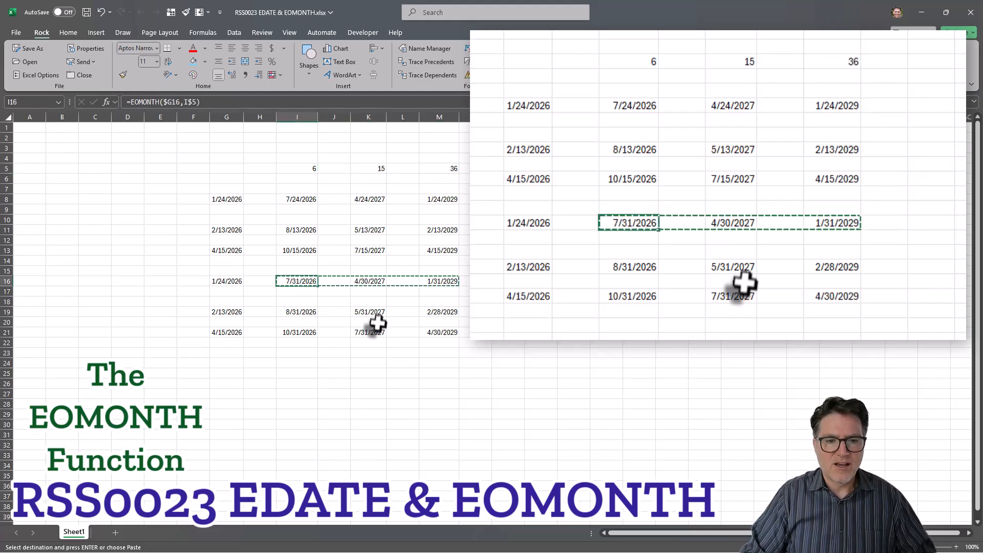
pyautogui.click(295, 201)
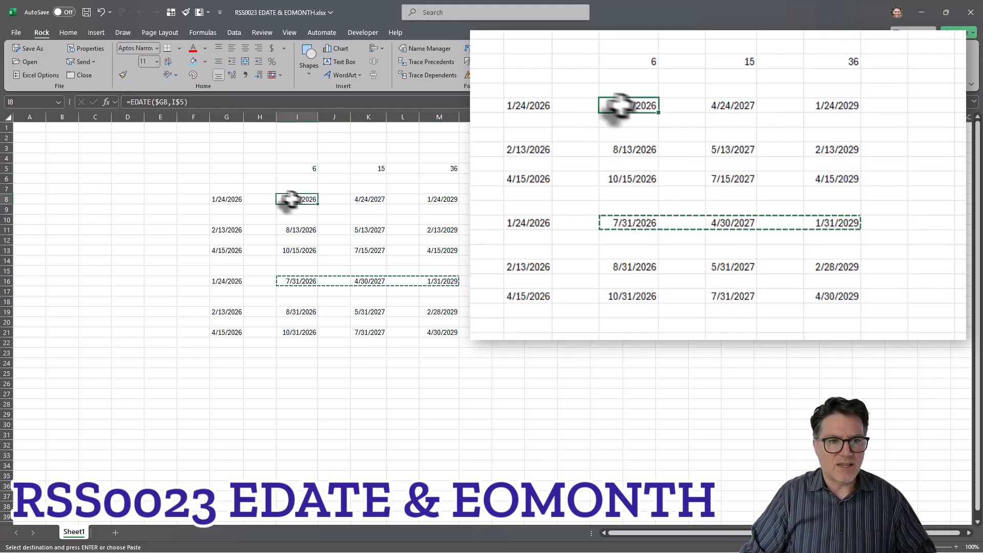
pyautogui.click(280, 283)
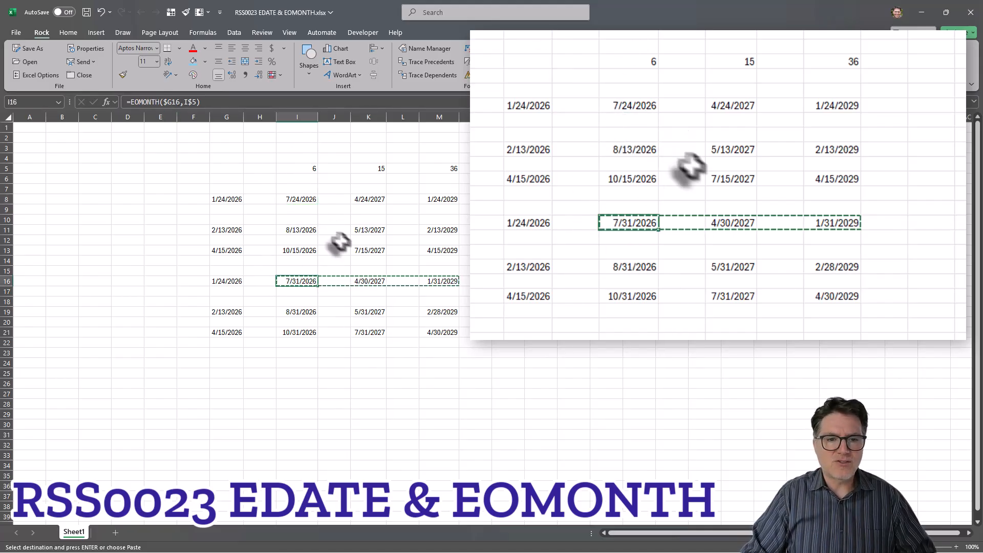
pyautogui.click(346, 221)
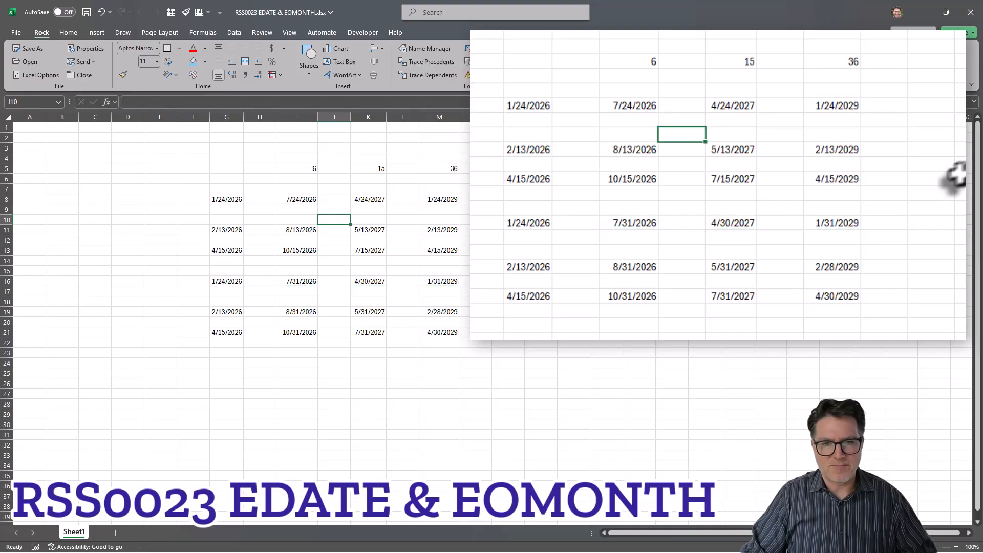